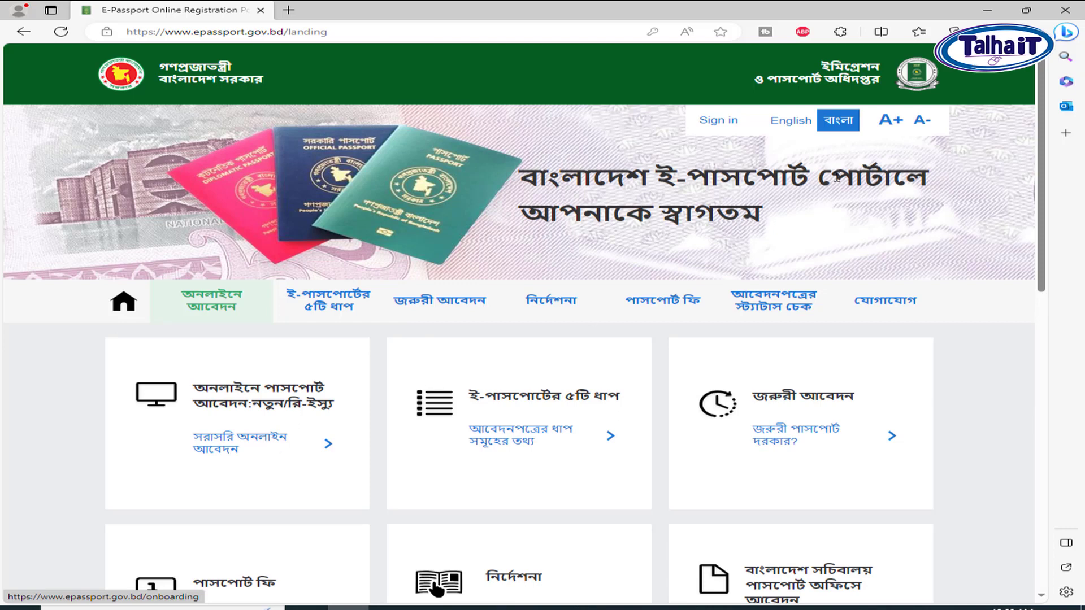
Switch the portal to English, start a direct online application, and pick DHAKA as district
click(791, 121)
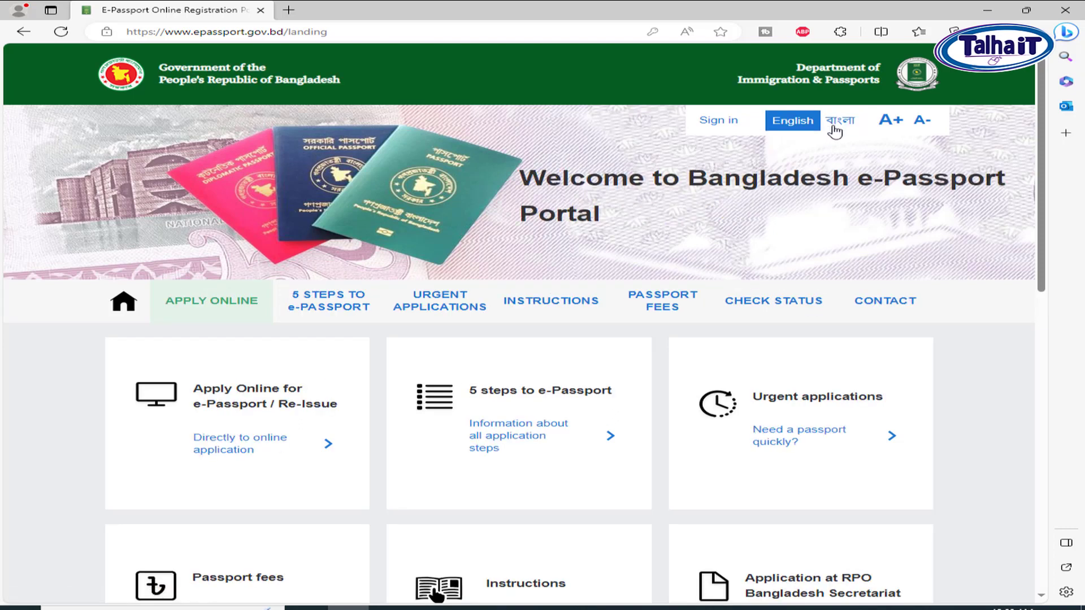
click(246, 453)
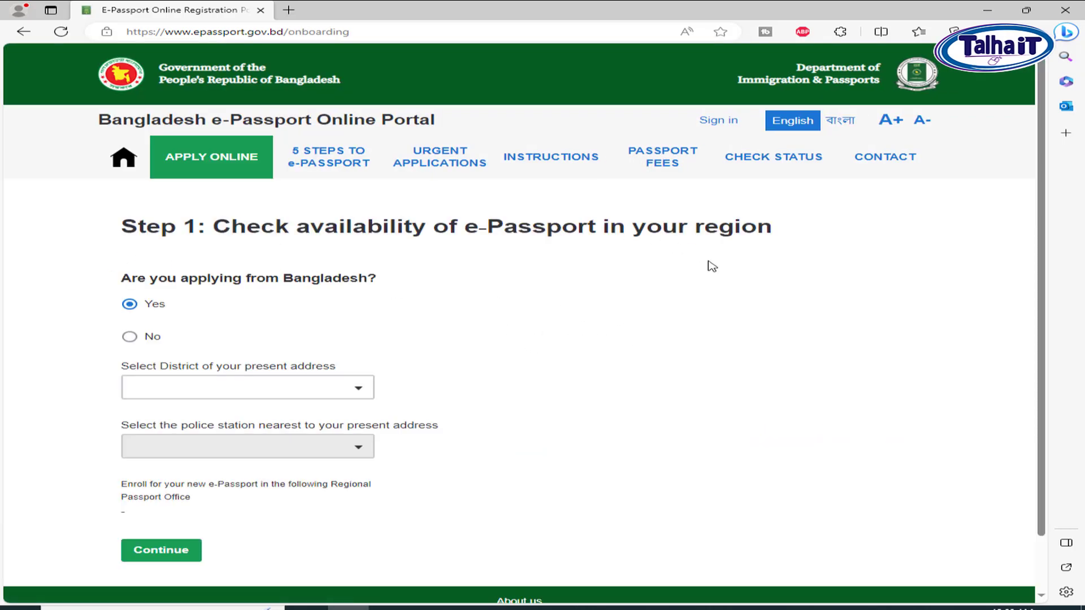
click(300, 394)
click(297, 393)
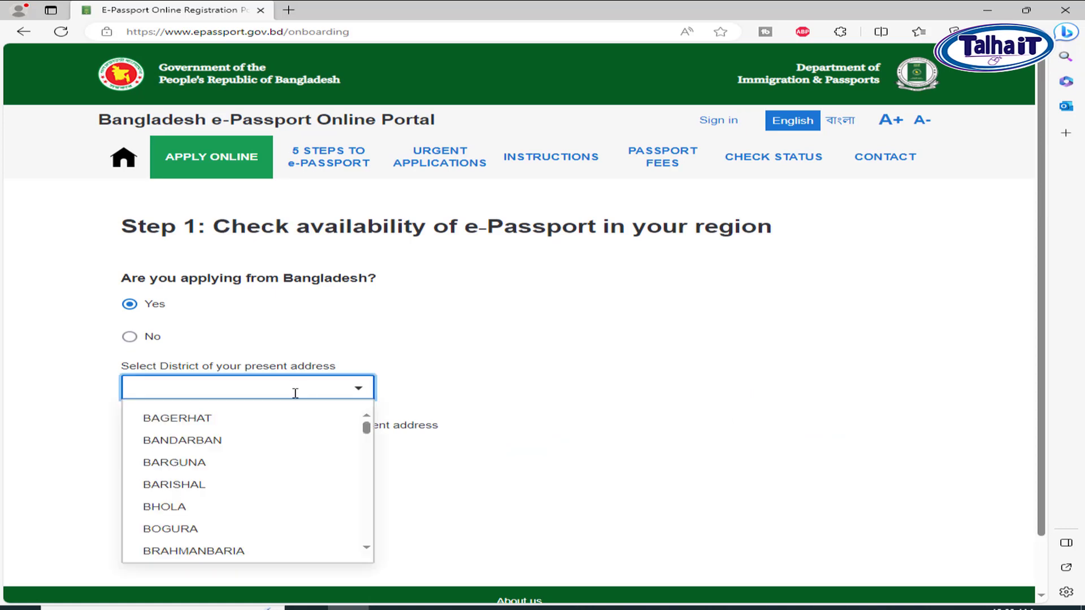
text(DHA)
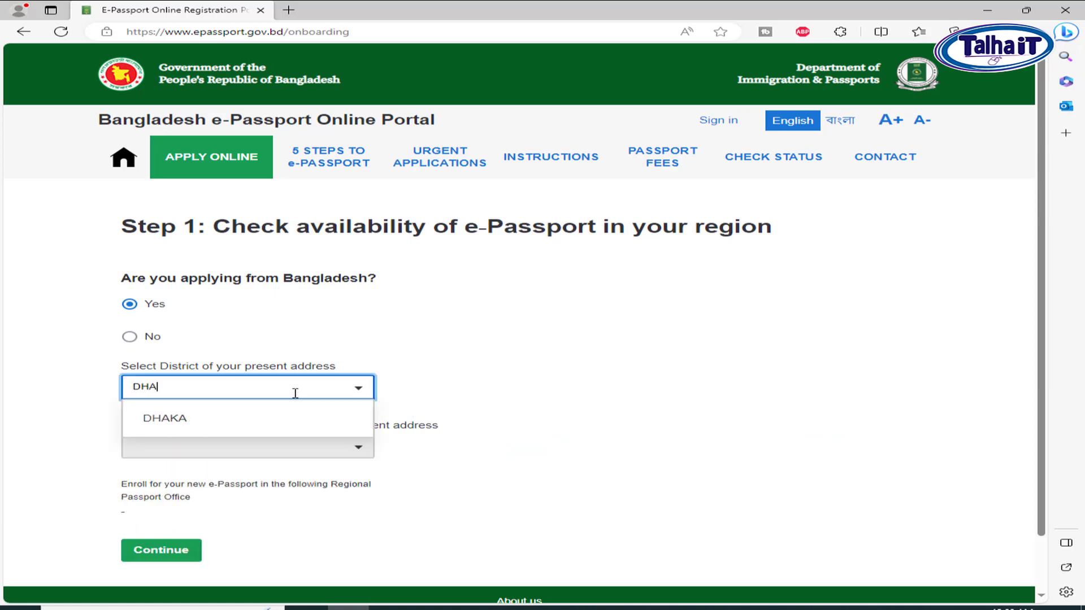
click(244, 427)
Choose MUGDA as the police station and continue to the next step
click(262, 447)
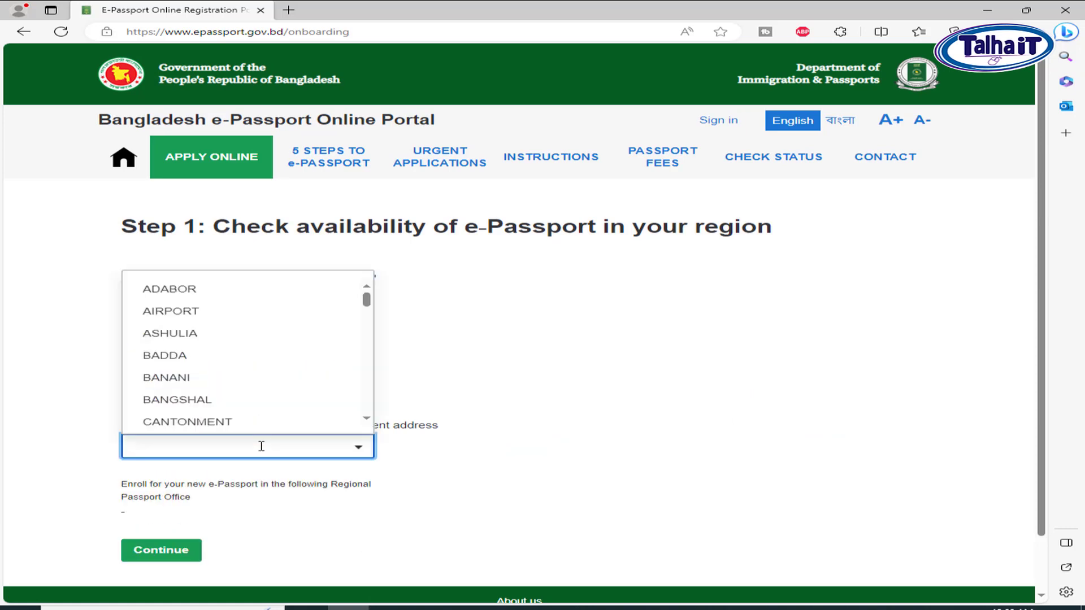
text(MUG)
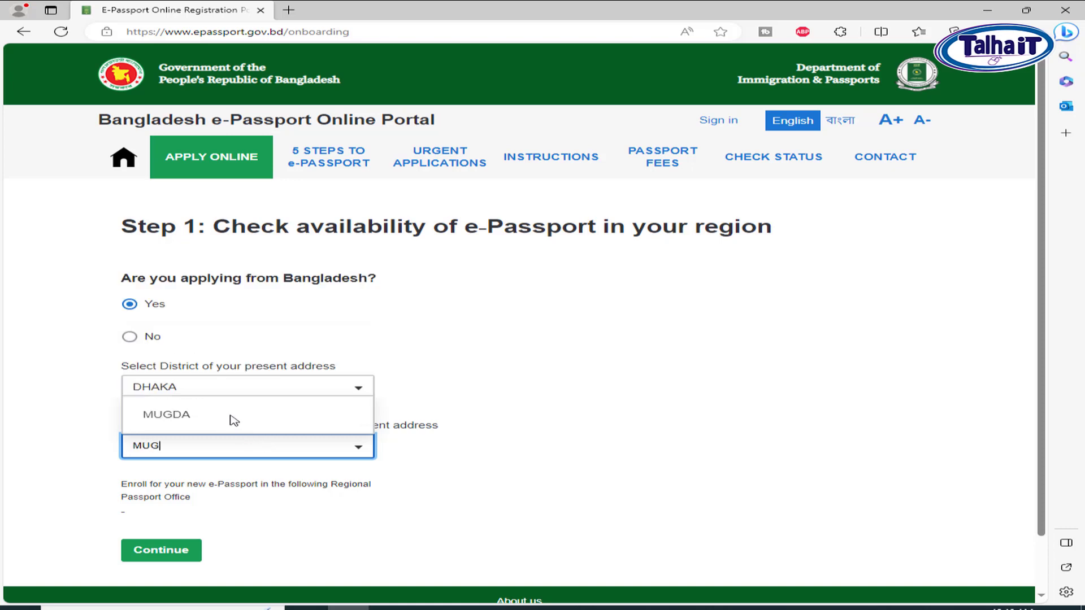
click(229, 416)
click(187, 551)
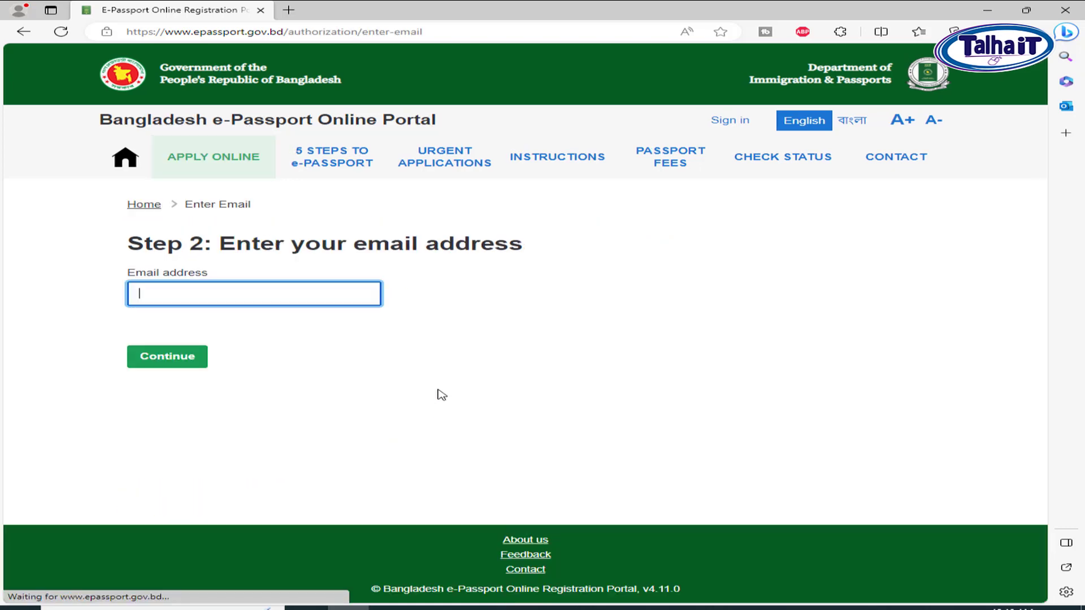
Fill the email with a saved address, pass the hCaptcha check, and continue to sign-in
click(260, 290)
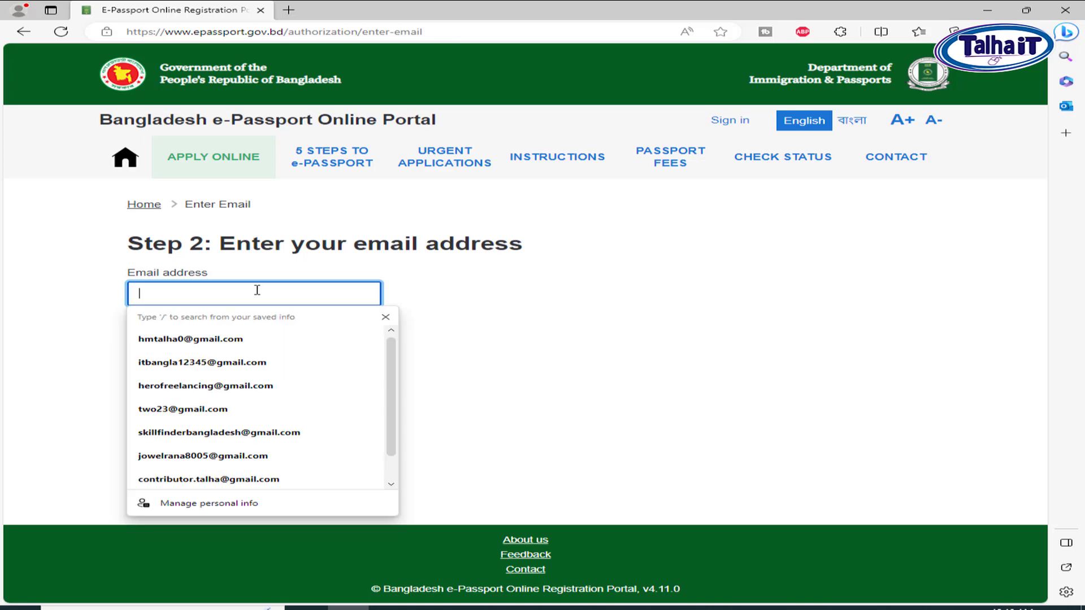
click(187, 409)
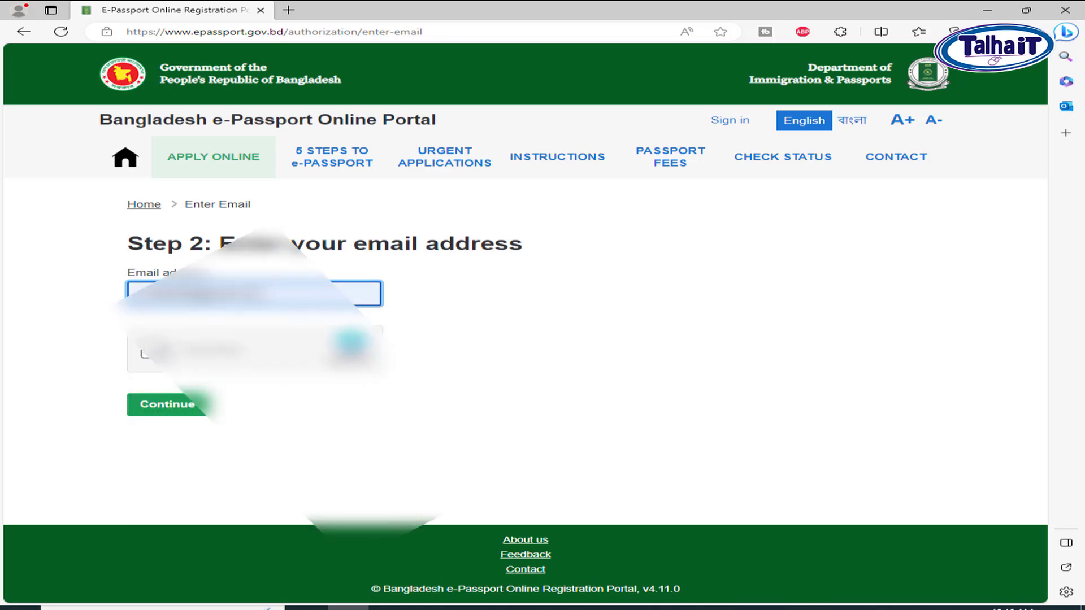
click(145, 353)
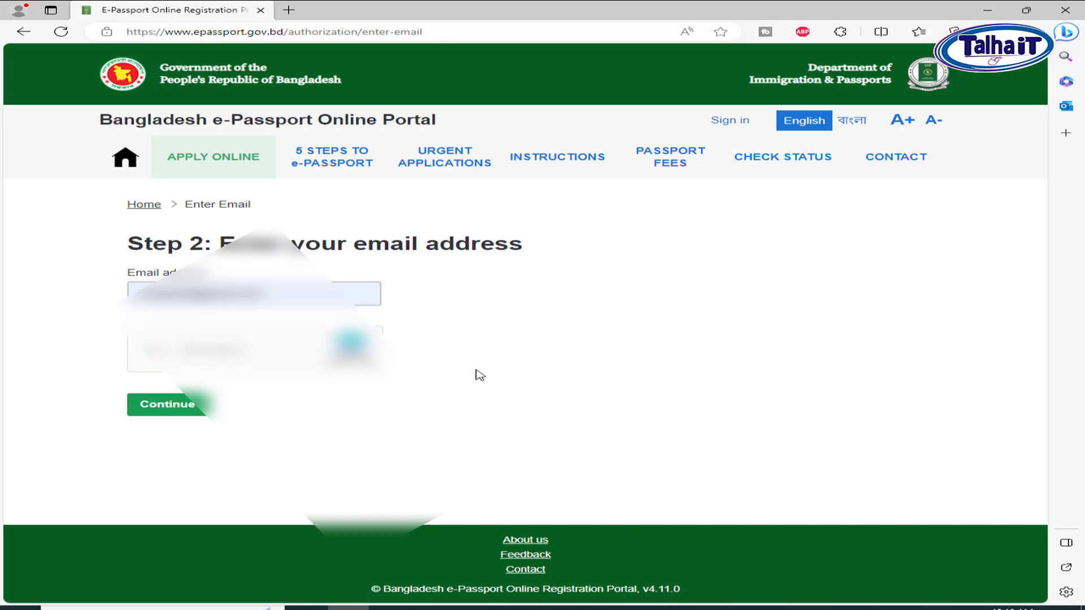
click(195, 408)
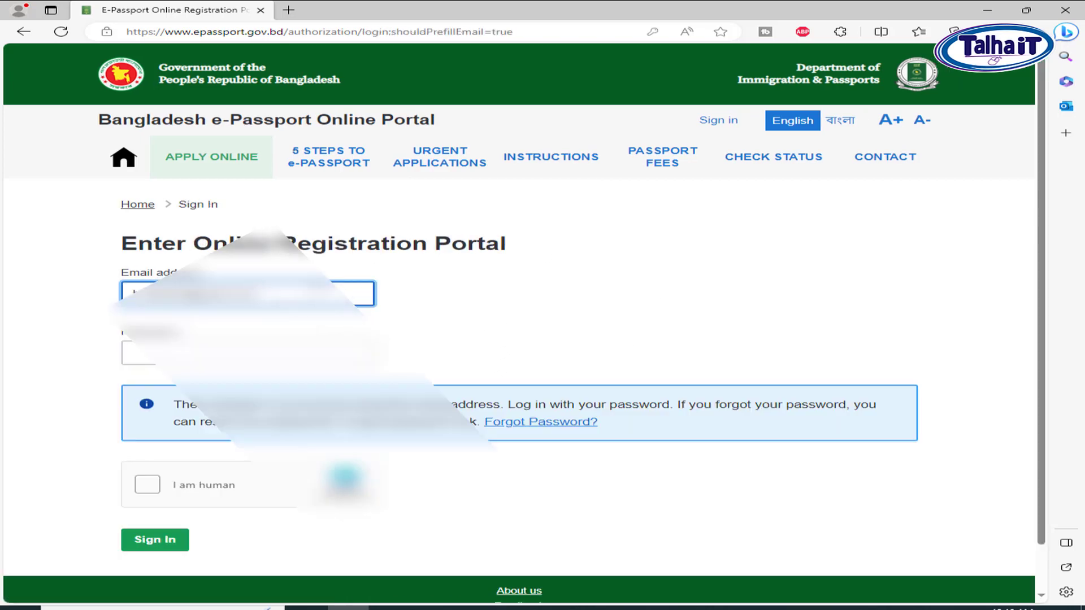
triple_click(301, 295)
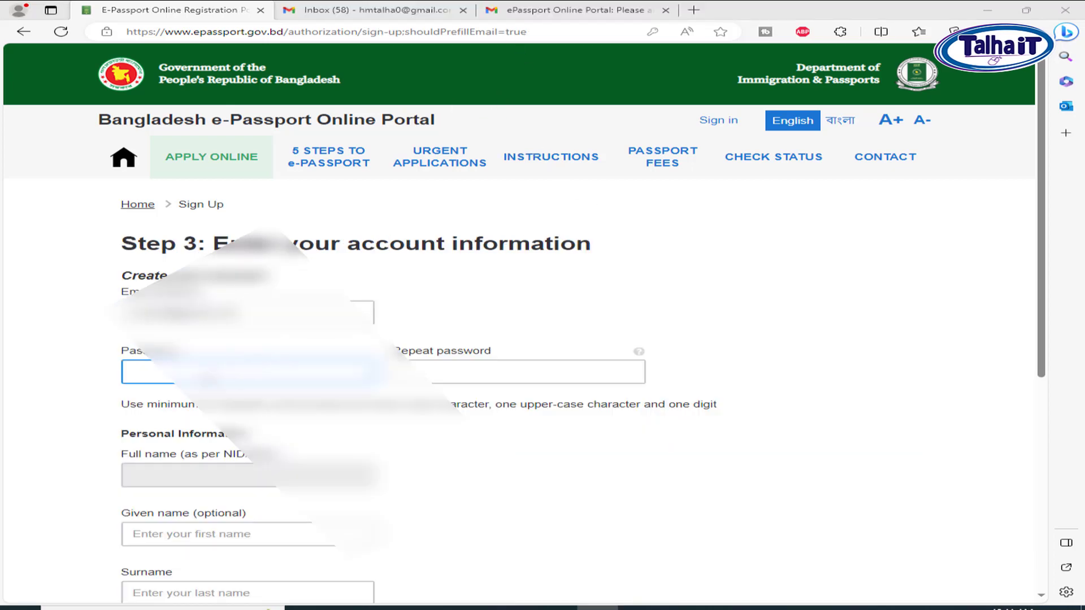
Enter the account password in the Password field, retyping it after clearing the first attempt
click(748, 351)
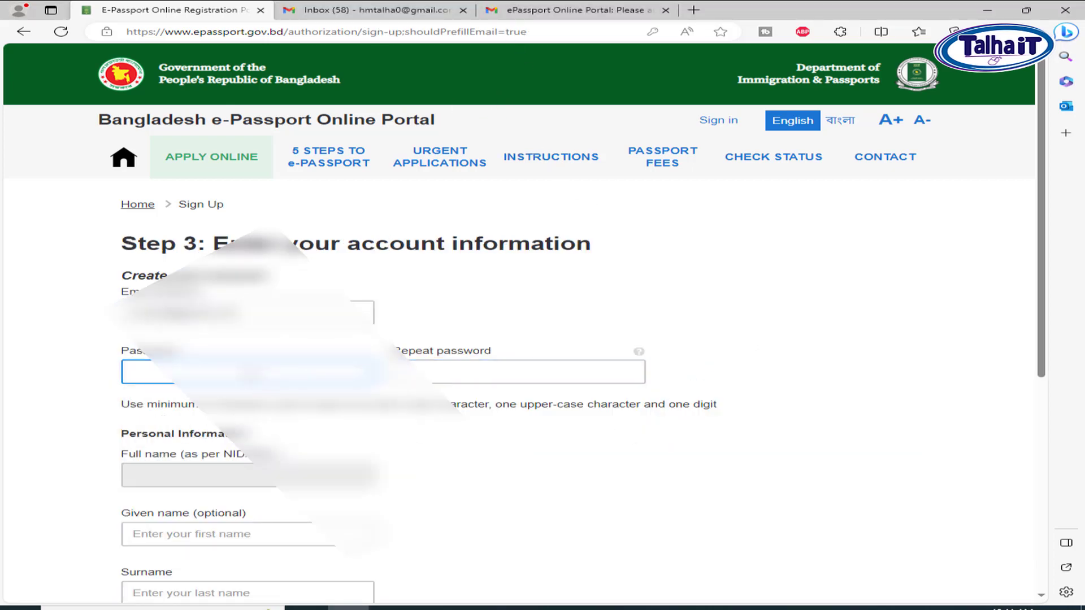
click(161, 372)
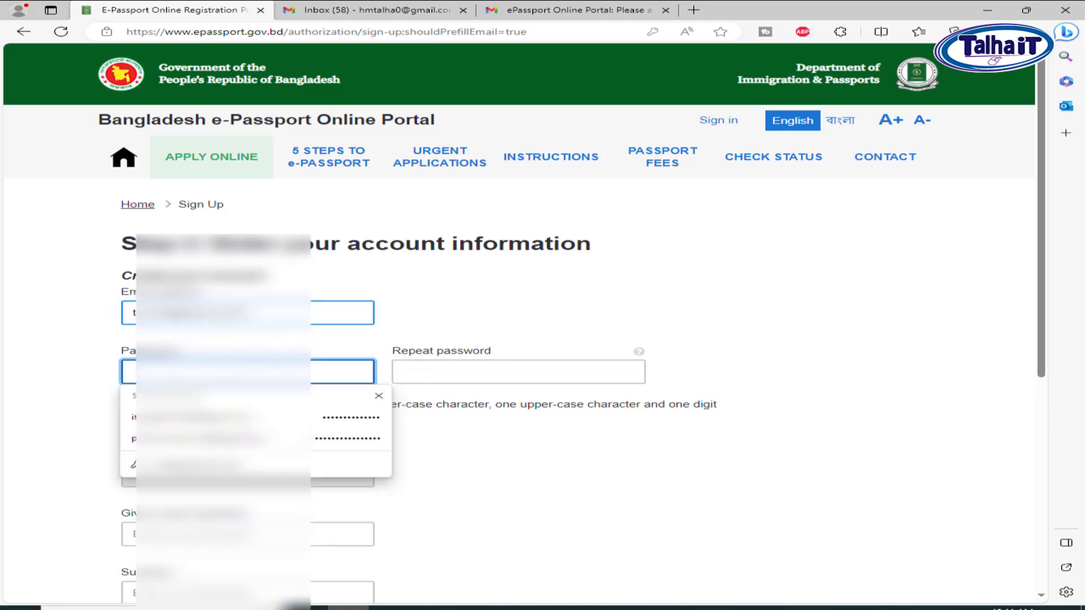
drag(243, 313, 101, 315)
click(478, 323)
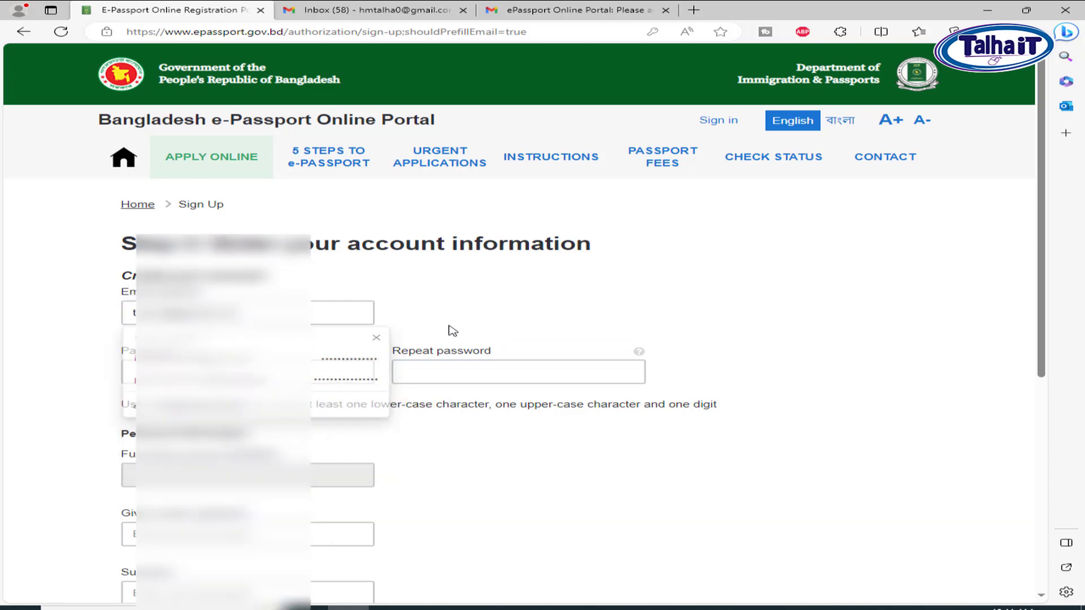
click(231, 371)
key(ctrl+v)
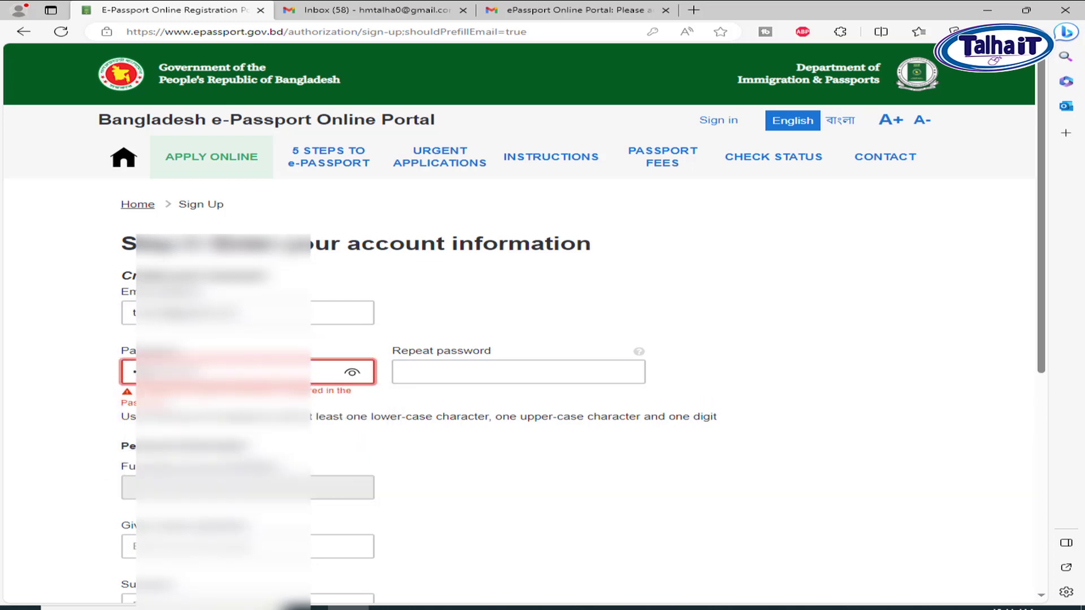
drag(231, 371, 4, 371)
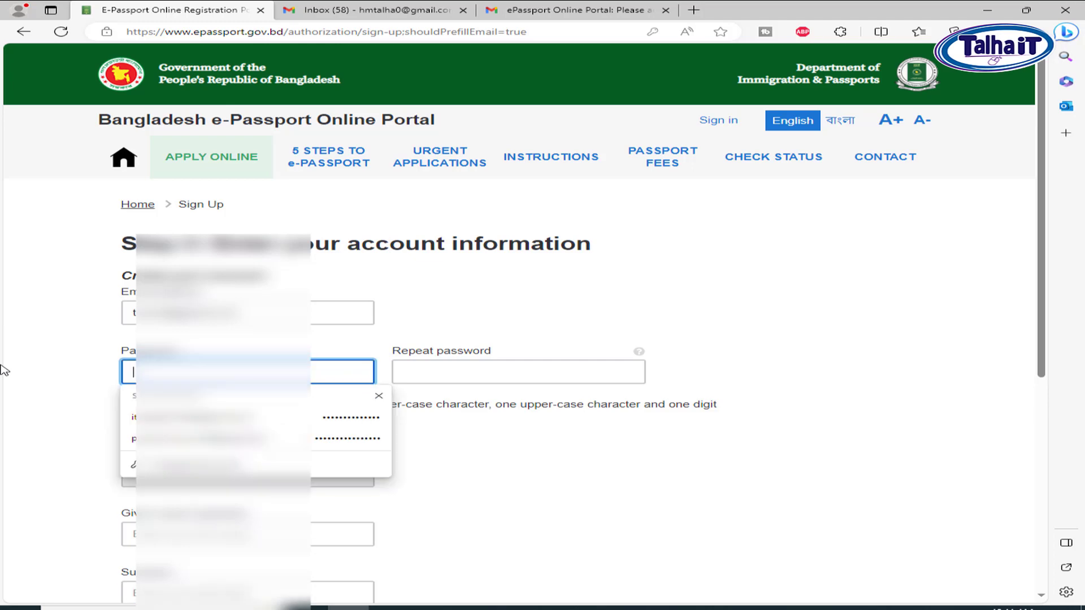
key(shift+Tab)
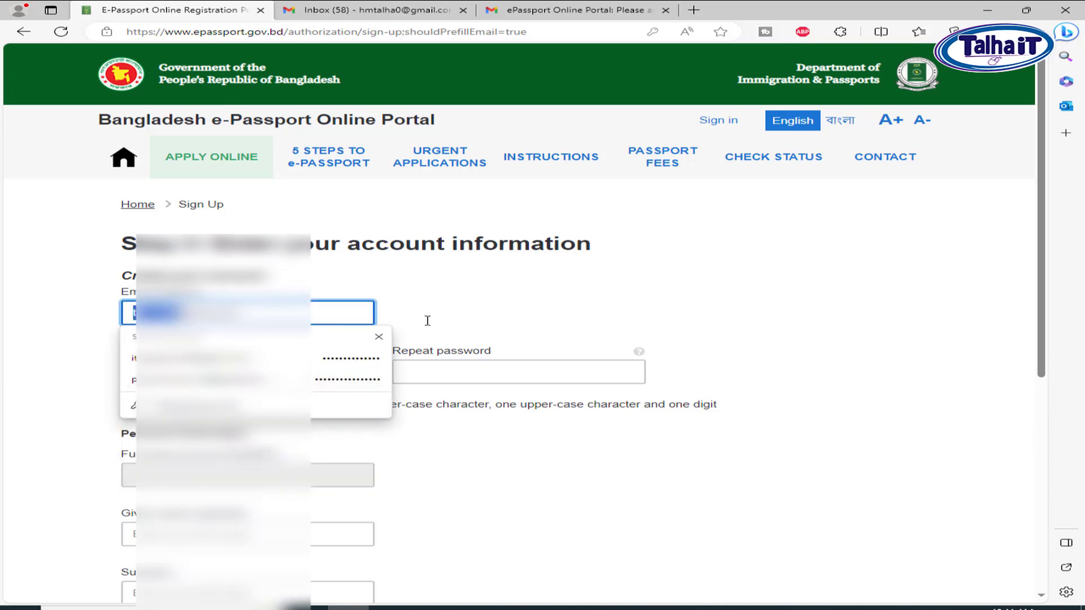
click(565, 291)
click(319, 369)
click(220, 400)
drag(219, 400, 427, 404)
click(141, 376)
text(•••)
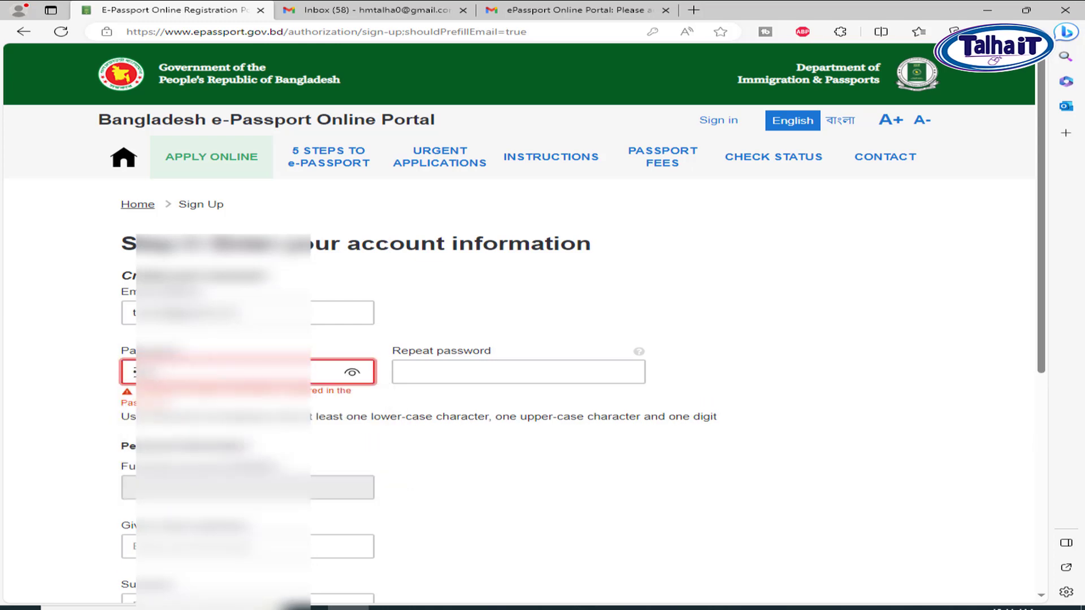
drag(173, 377, 60, 391)
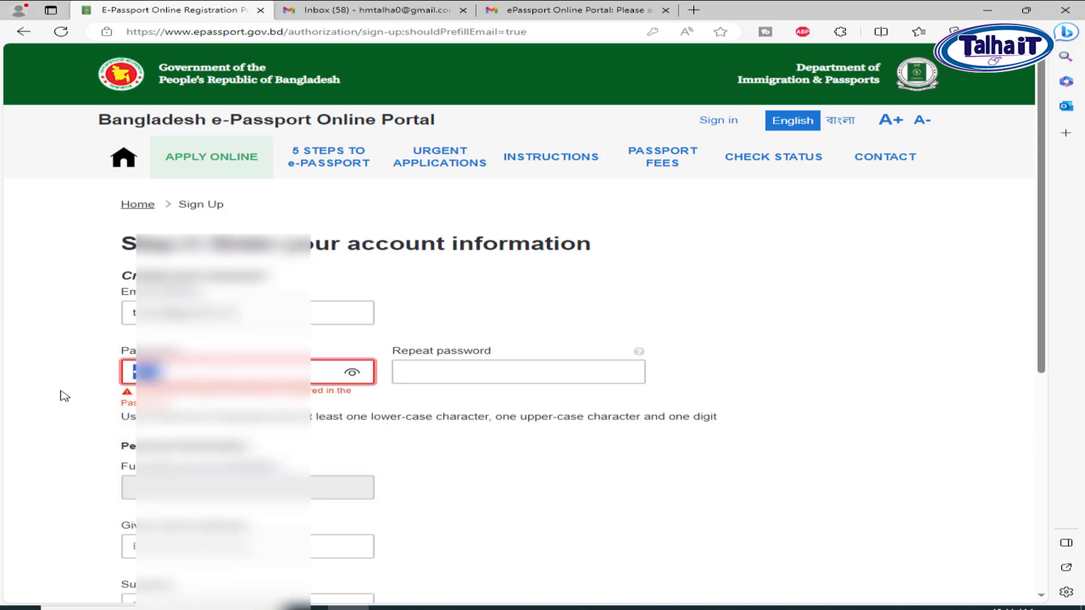
text(•••••)
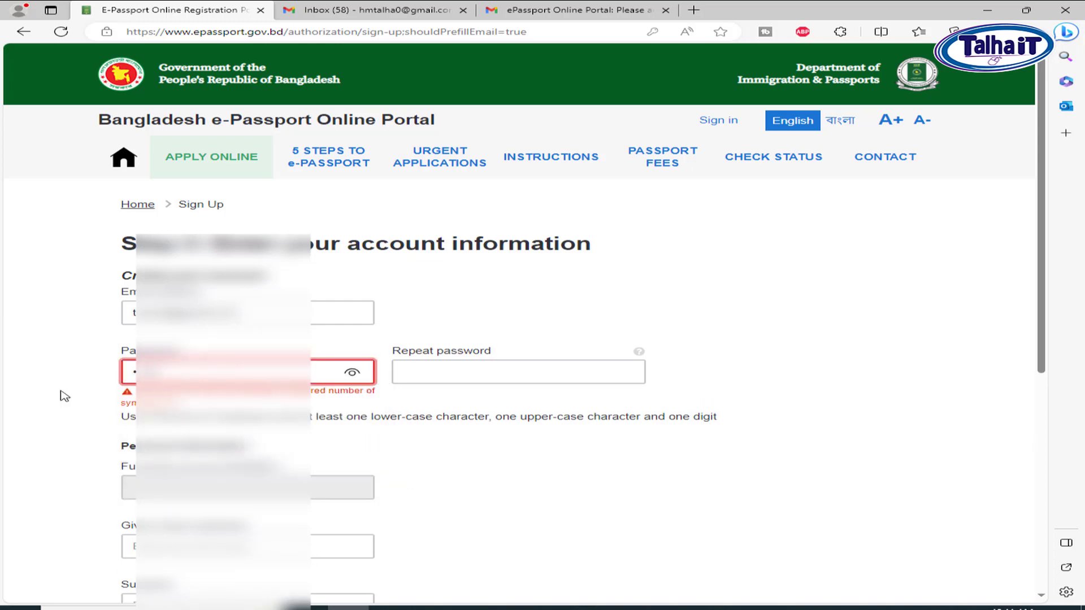
text(•••)
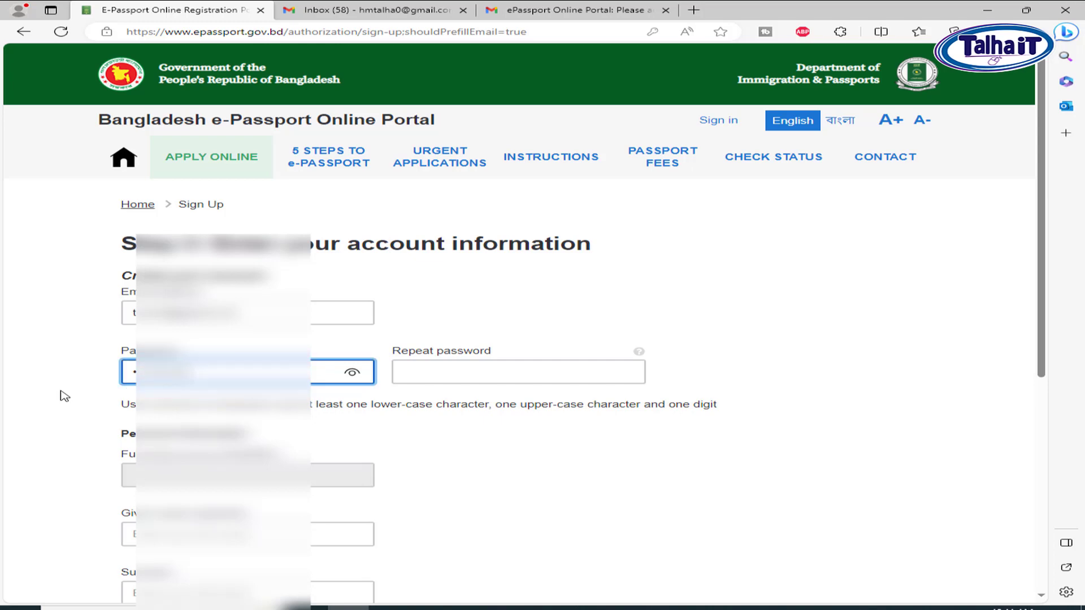
Start typing the same password into the Repeat password field
click(433, 372)
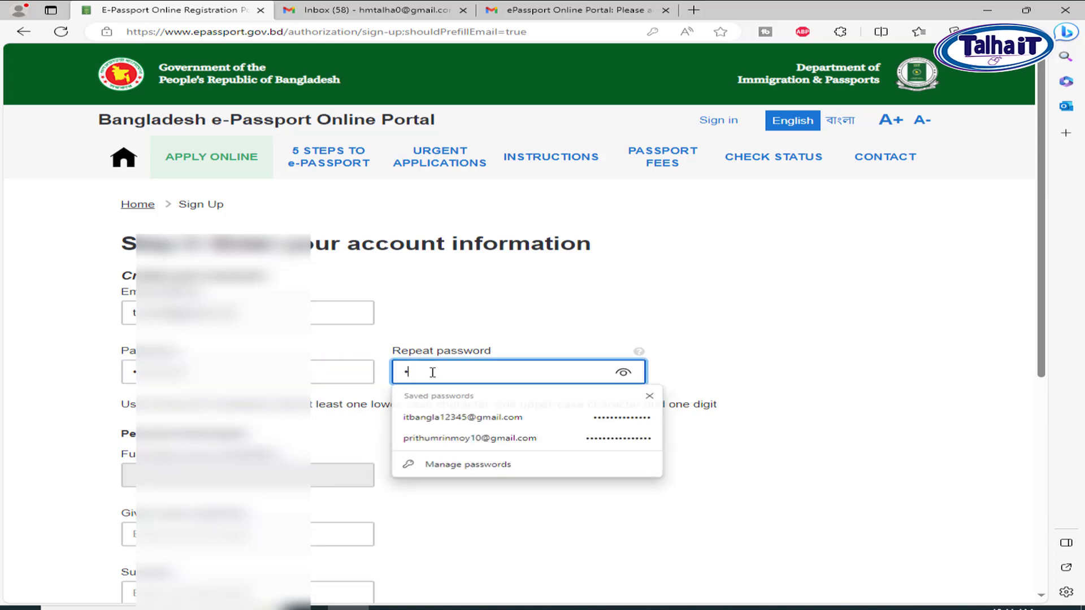
text(•)
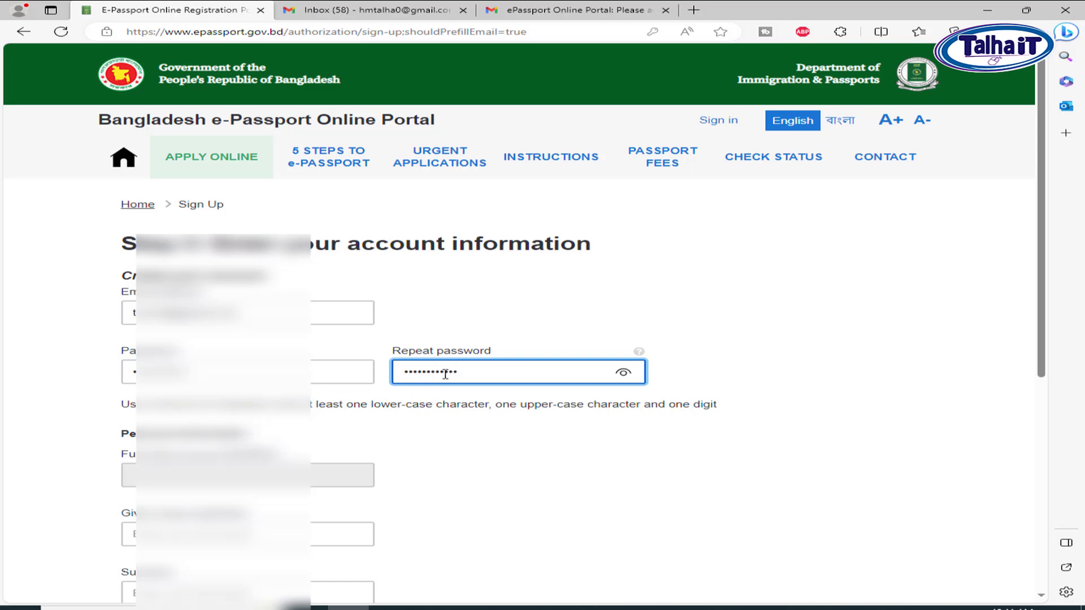
scroll(414, 486, down, 1)
Enter the applicant's given name and surname on the sign-up form
click(237, 452)
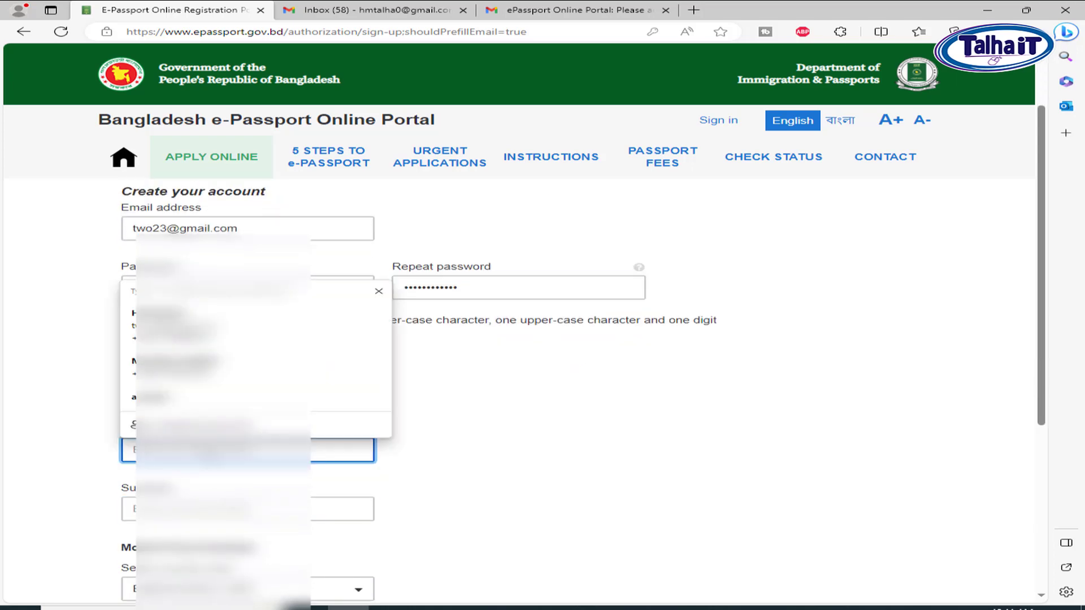
text(MD)
key(Tab)
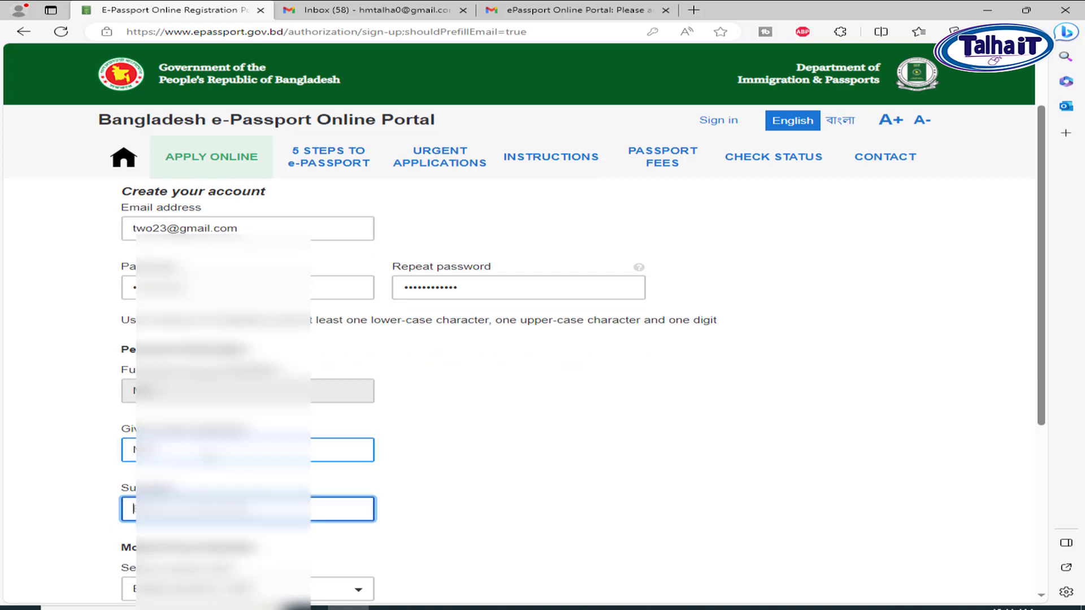
text(Ala)
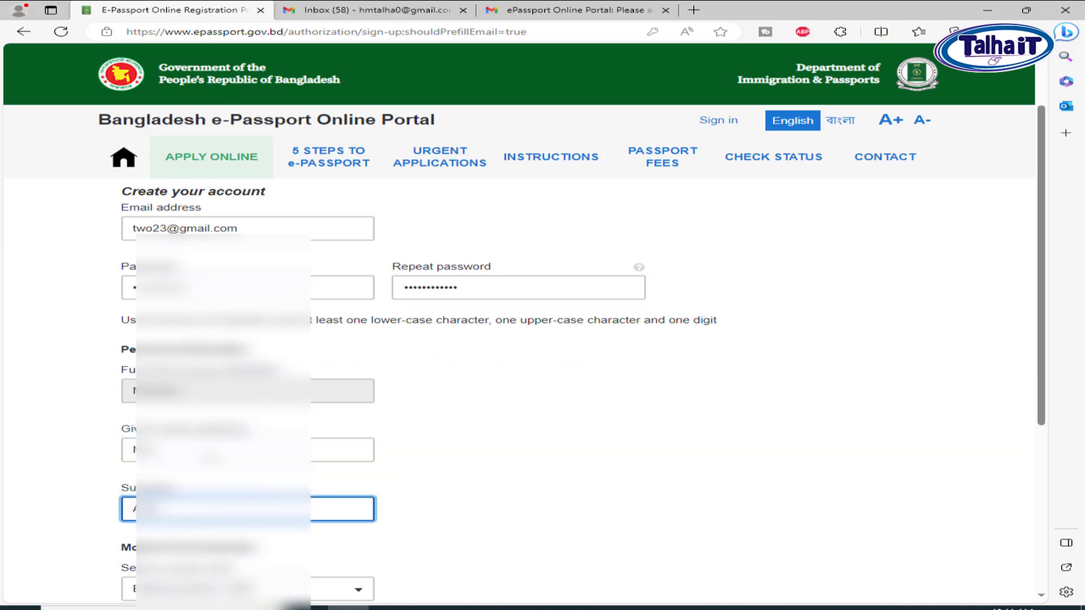
scroll(212, 458, down, 3)
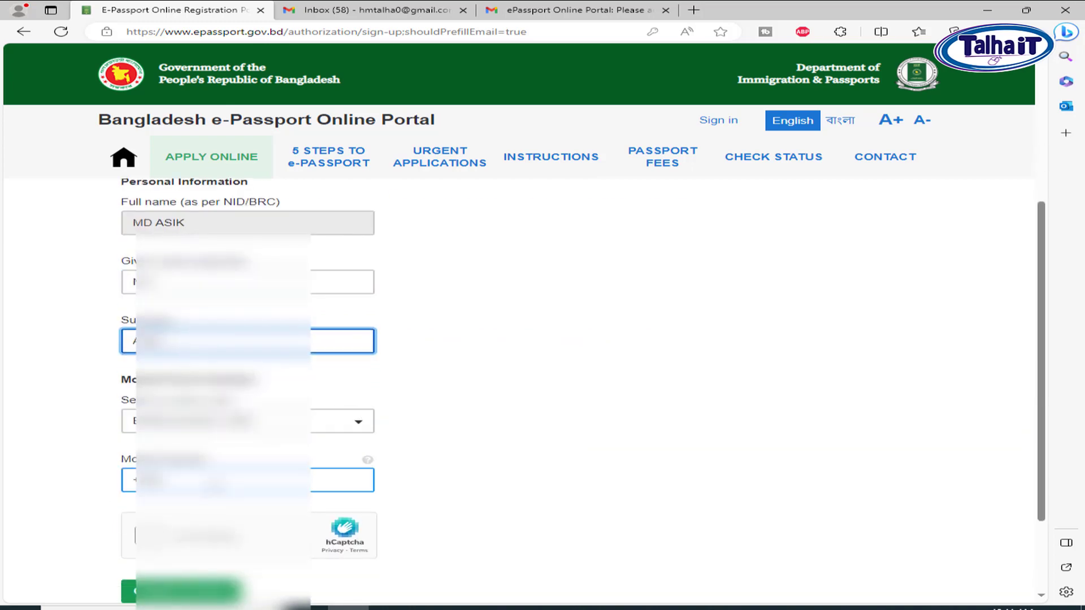
Fill the mobile number from a saved autofill suggestion and move to the human check
click(209, 484)
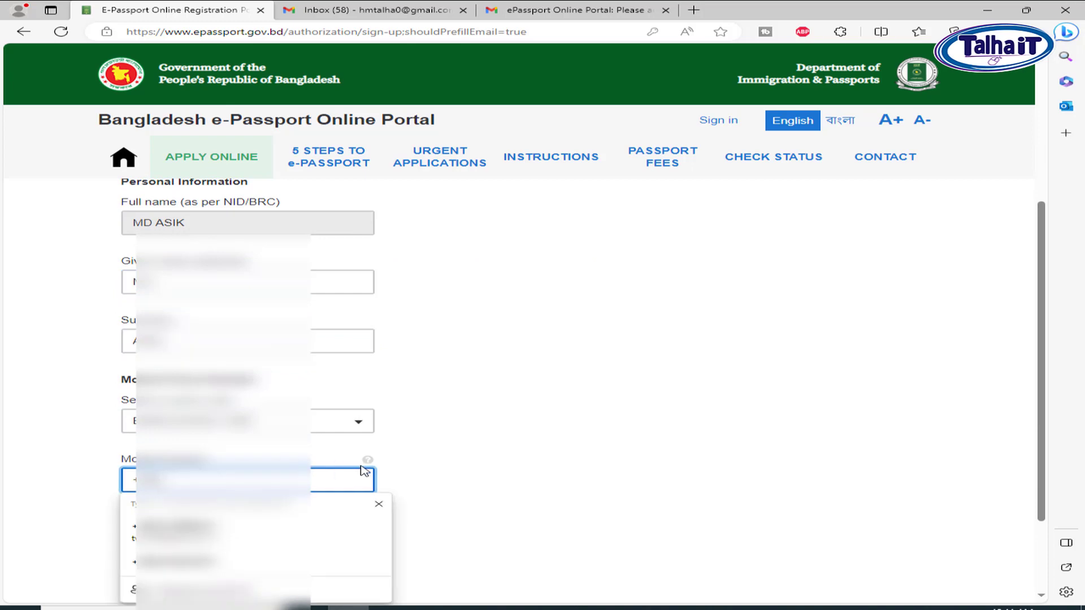
key(Down)
key(Down)
key(Up)
key(Down)
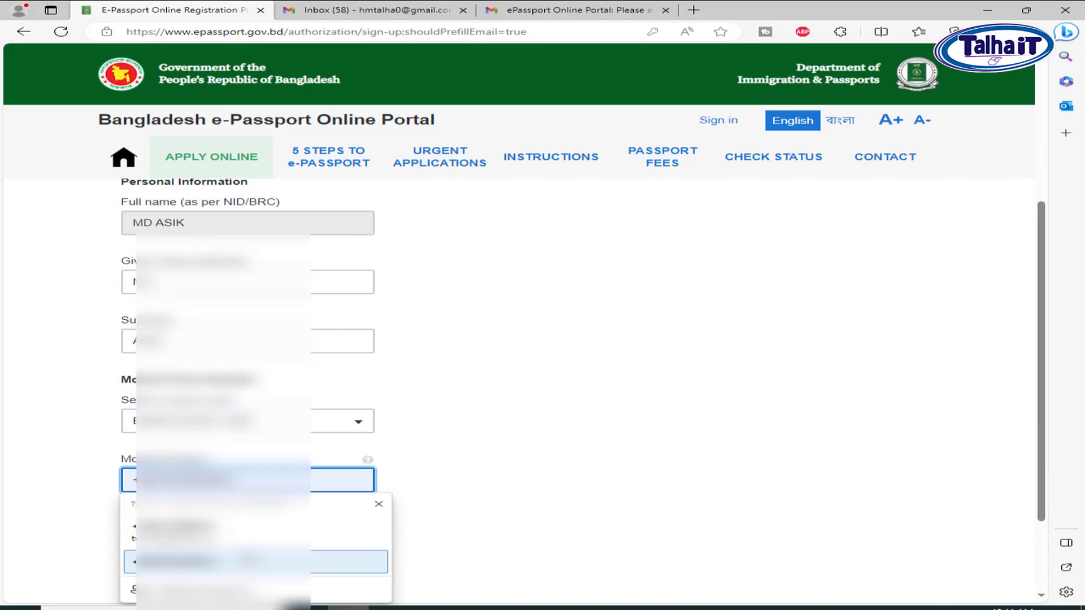
key(Return)
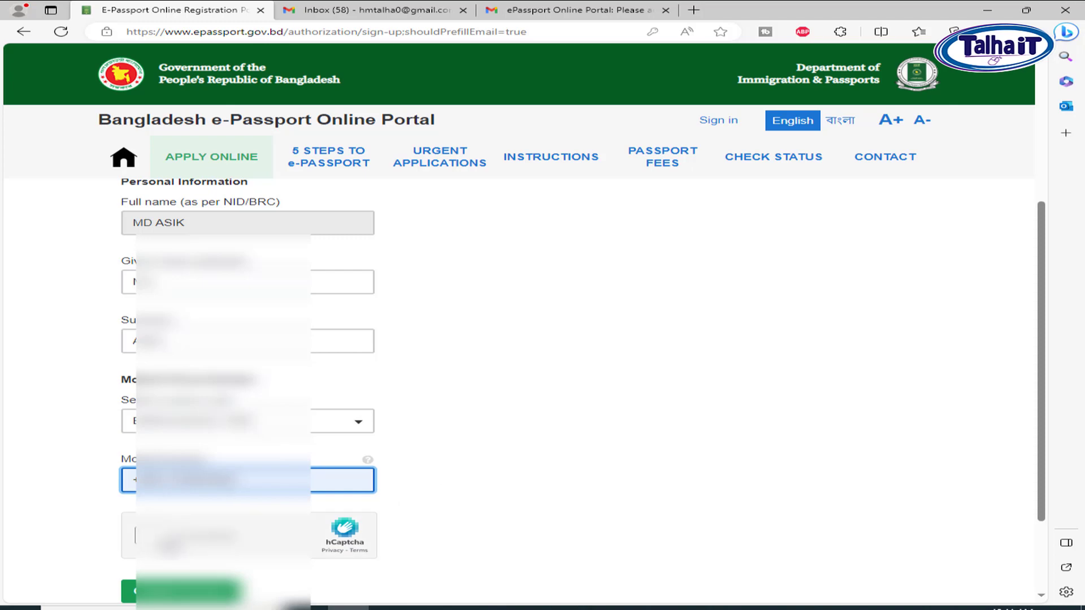
key(Tab)
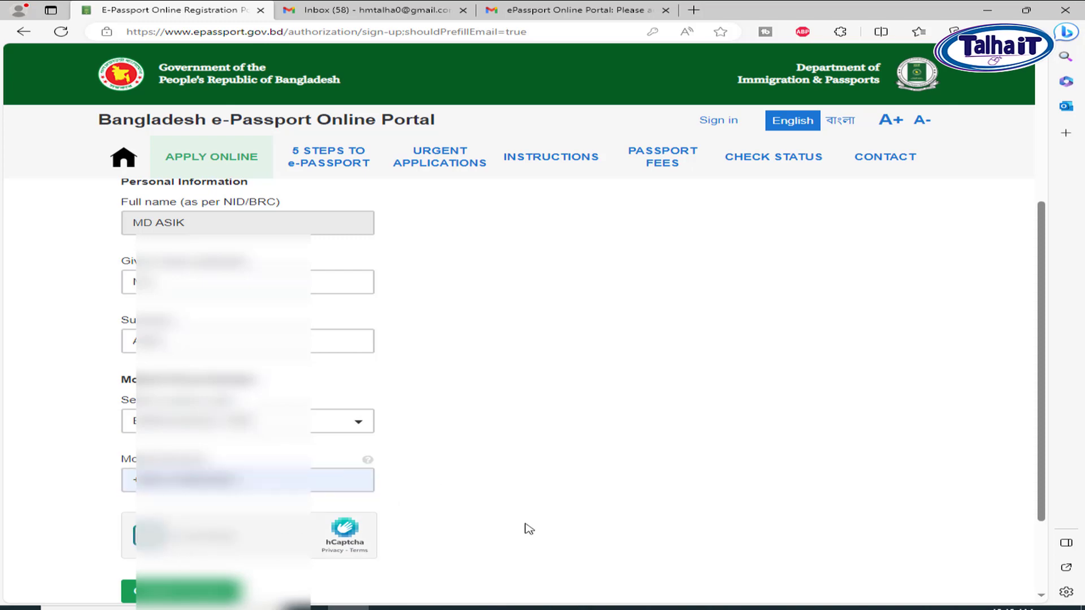
scroll(530, 422, down, 1)
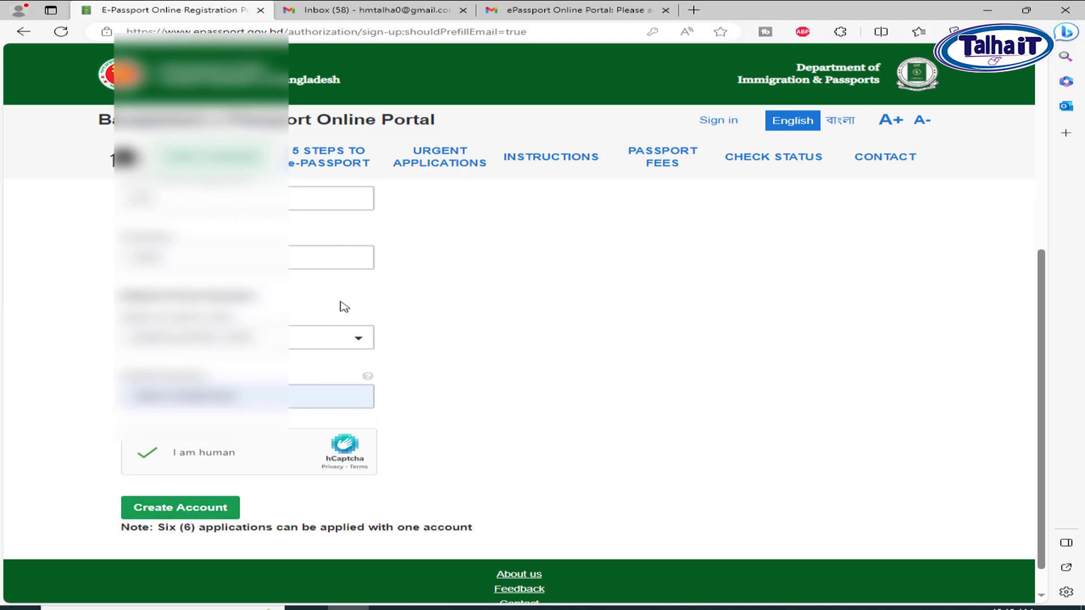
Open the 'Please activate your account' email in Gmail and follow its activation link
click(582, 11)
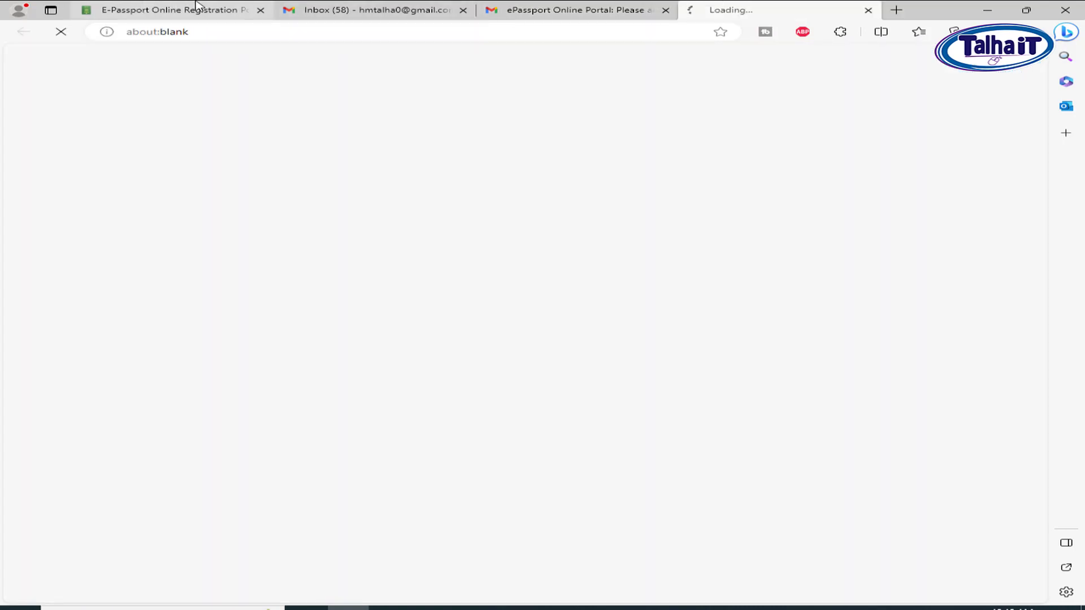
Clear the username, sign in with the saved login, and pass the hCaptcha check
click(248, 9)
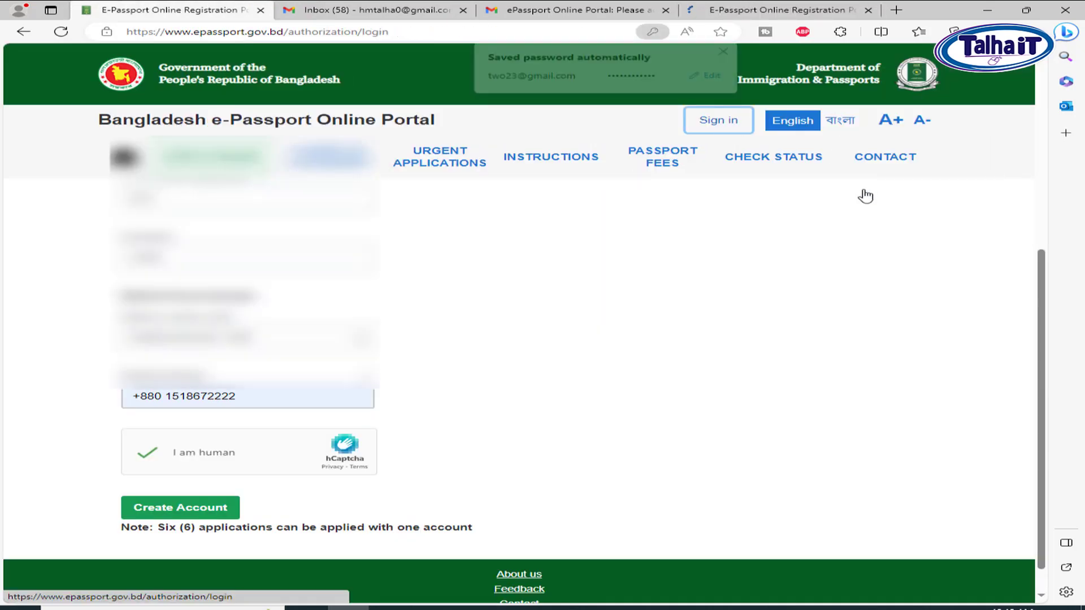
click(727, 51)
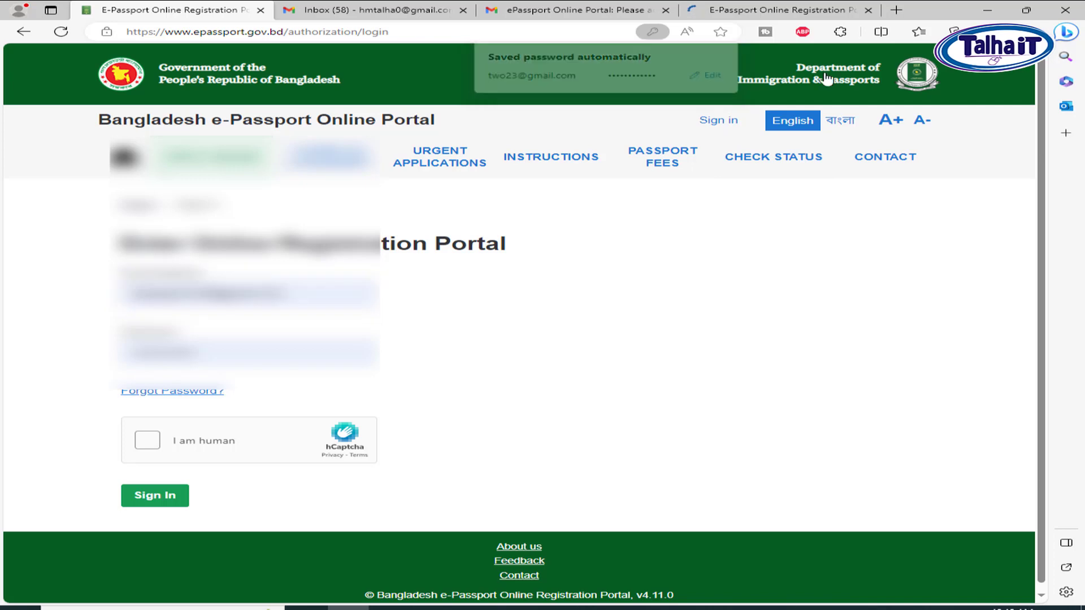
drag(310, 295, 18, 304)
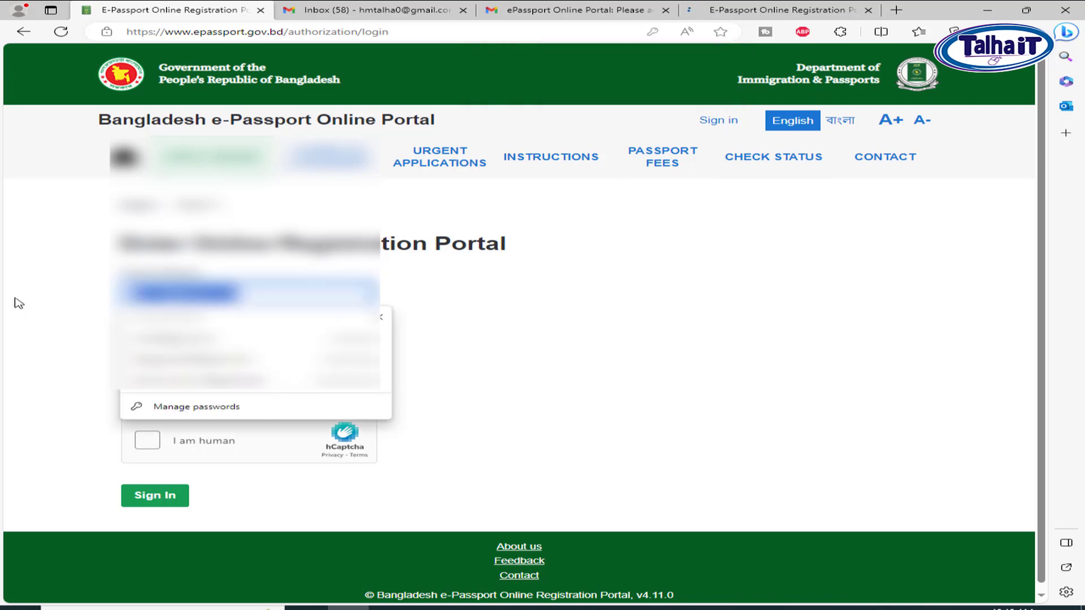
key(BackSpace)
click(226, 359)
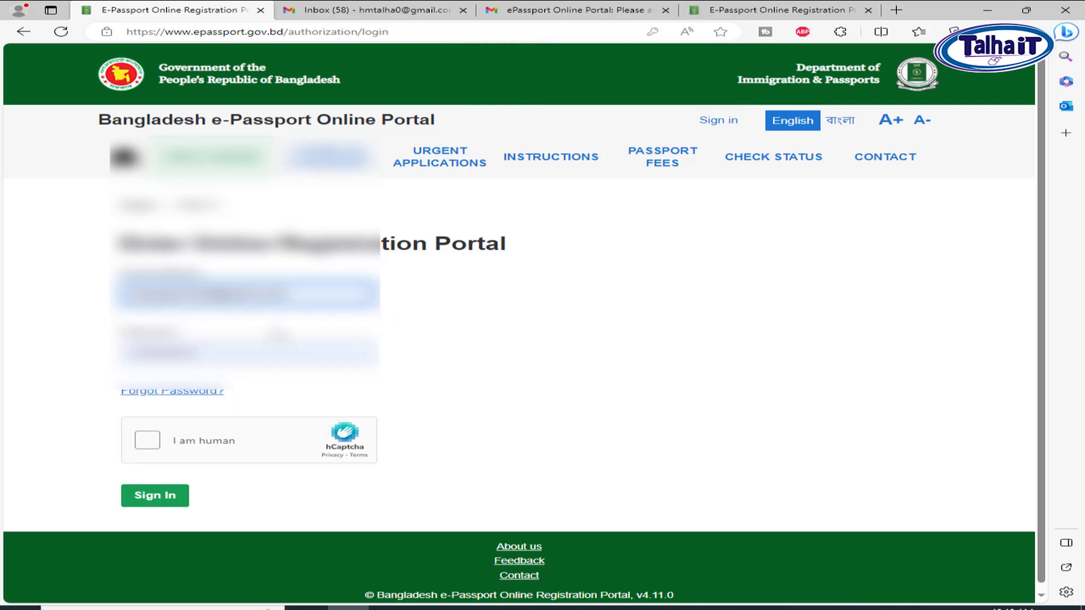
click(145, 440)
click(169, 500)
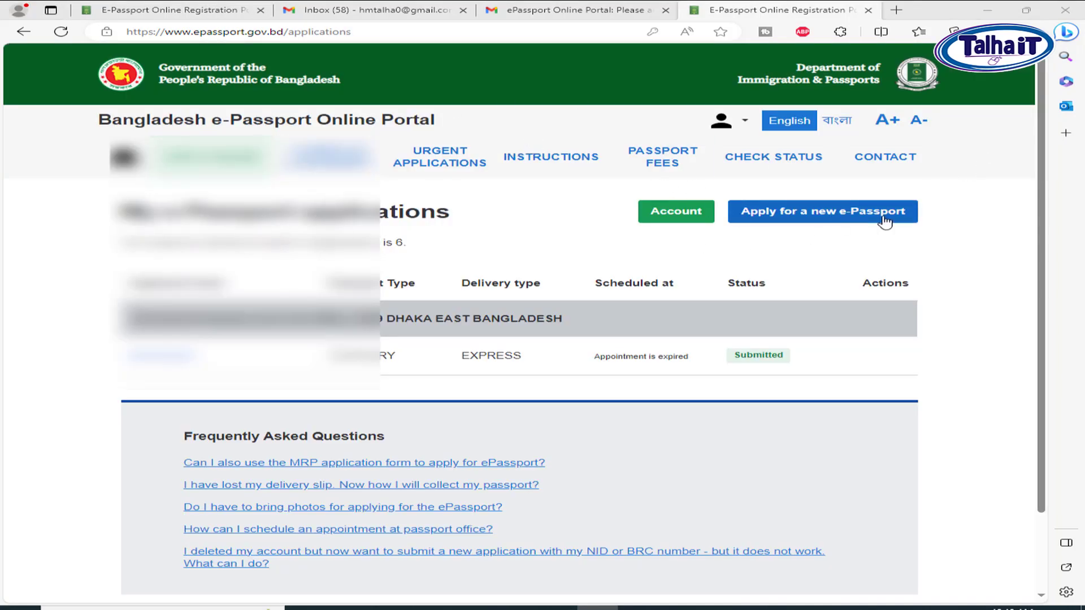
Begin a new e-Passport application and save Ordinary Passport as the passport type
click(819, 215)
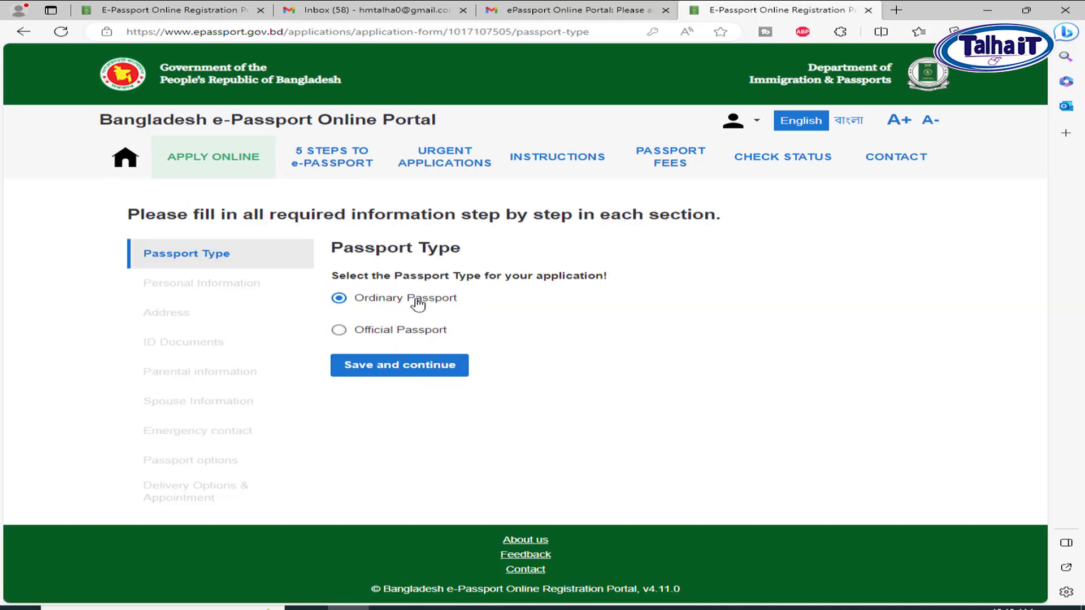
click(446, 373)
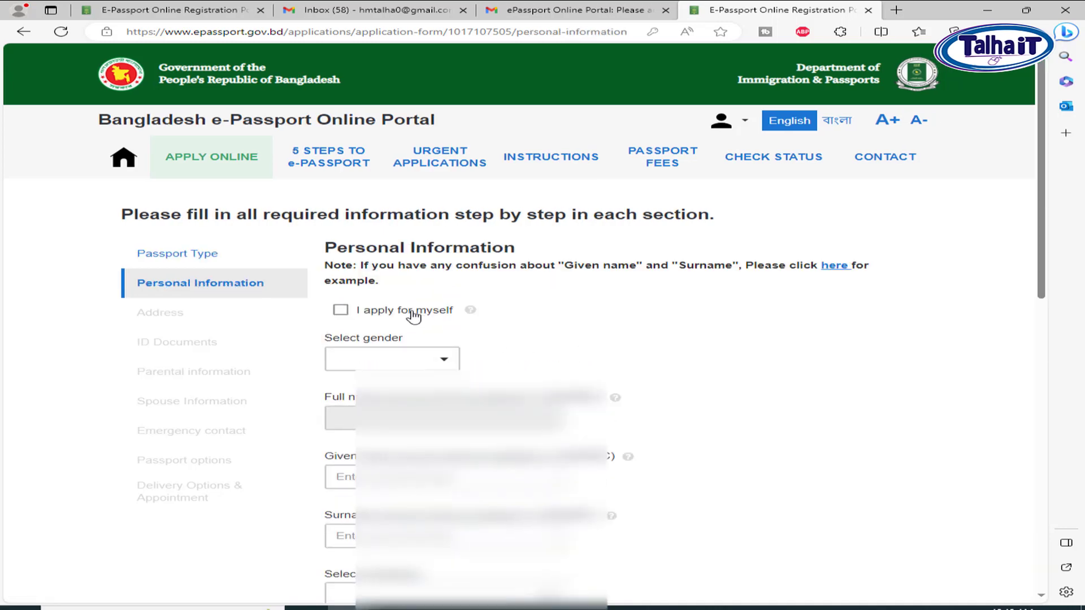
Mark the application as for yourself, with gender MALE, profession OTHERS and religion ISLAM
click(413, 315)
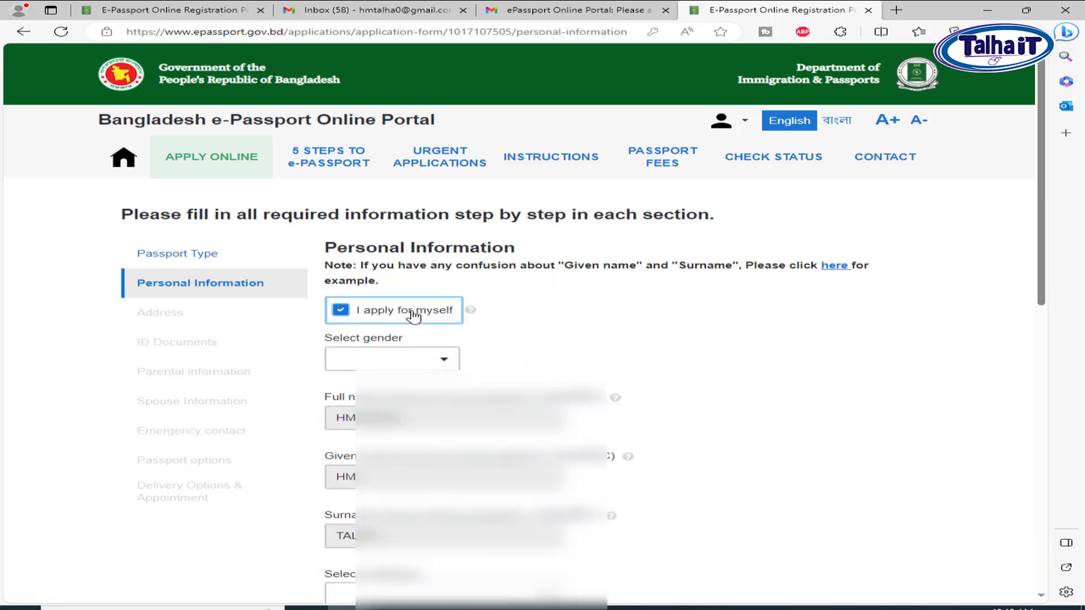
click(436, 362)
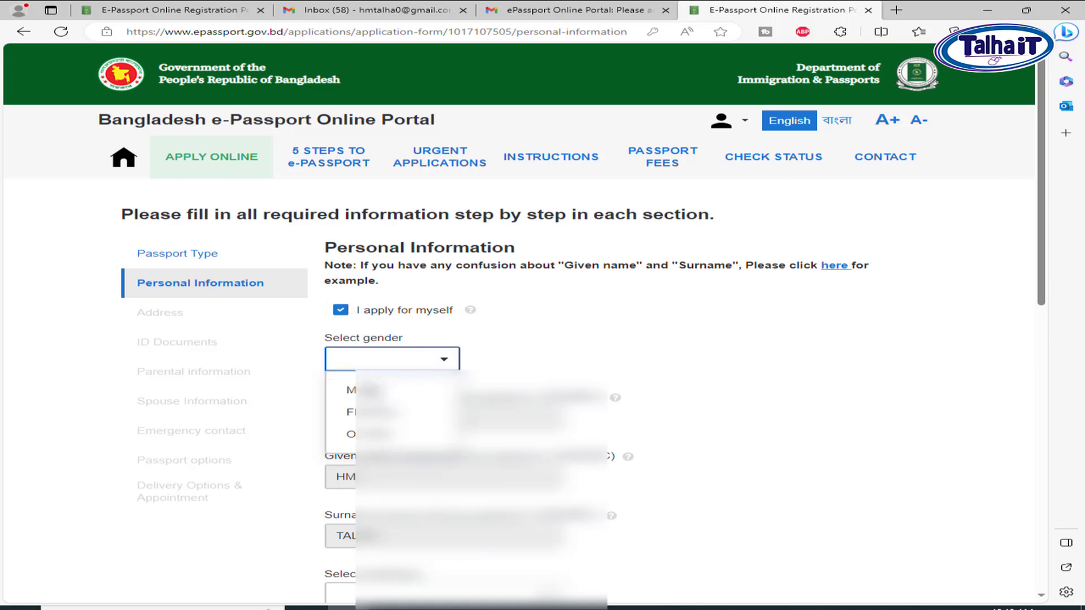
click(362, 390)
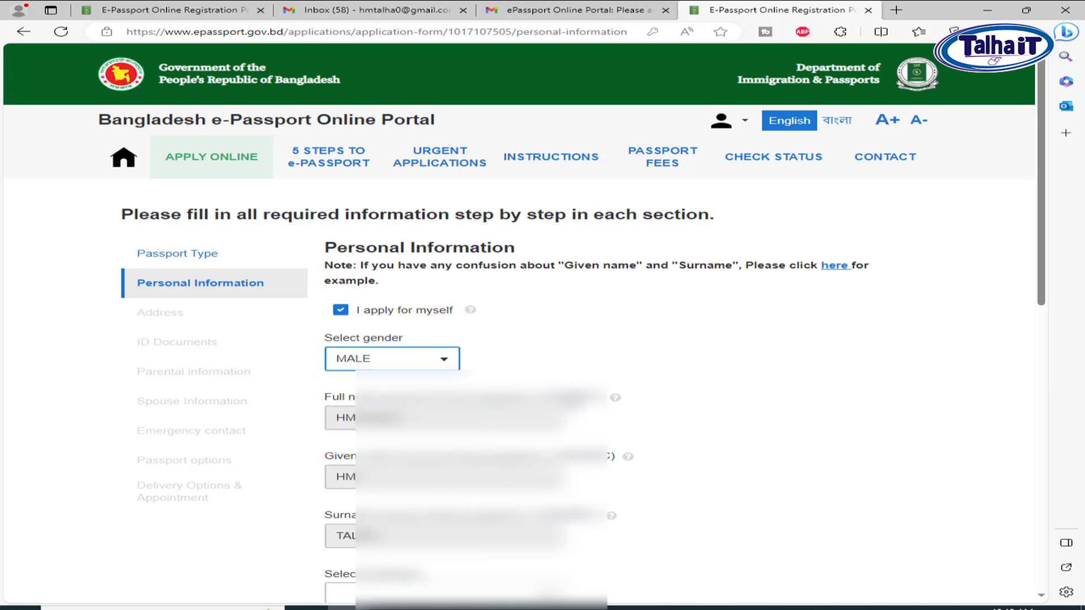
scroll(452, 339, down, 5)
click(454, 346)
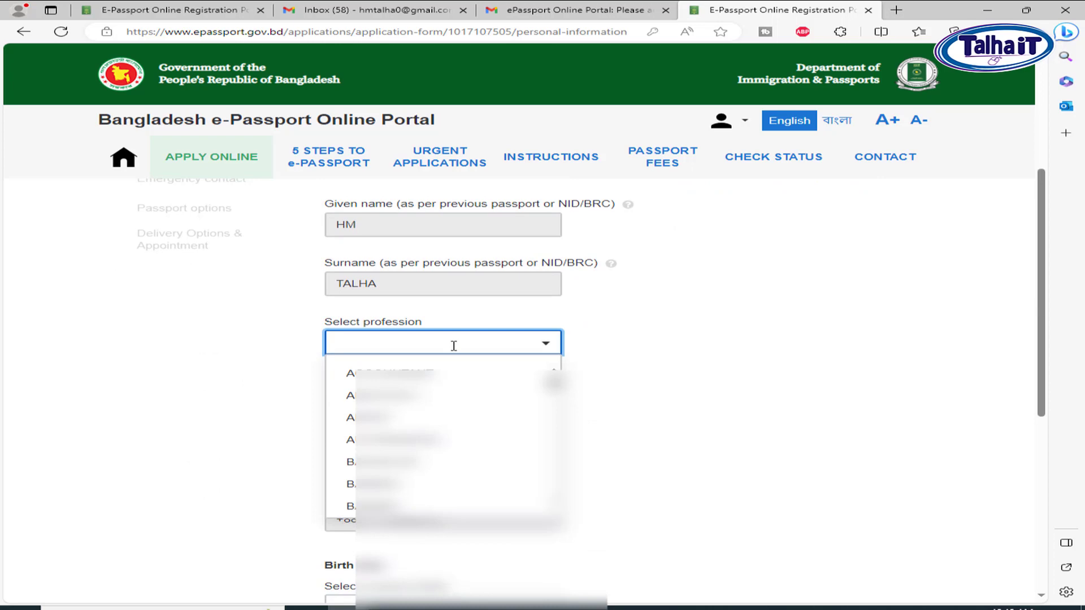
text(OTHERS)
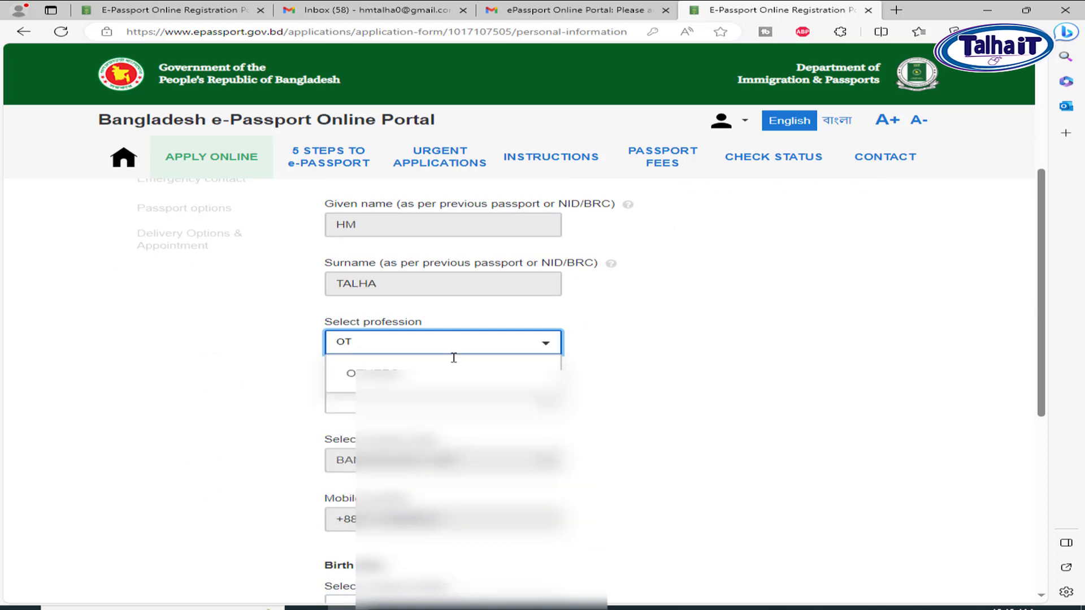
click(444, 375)
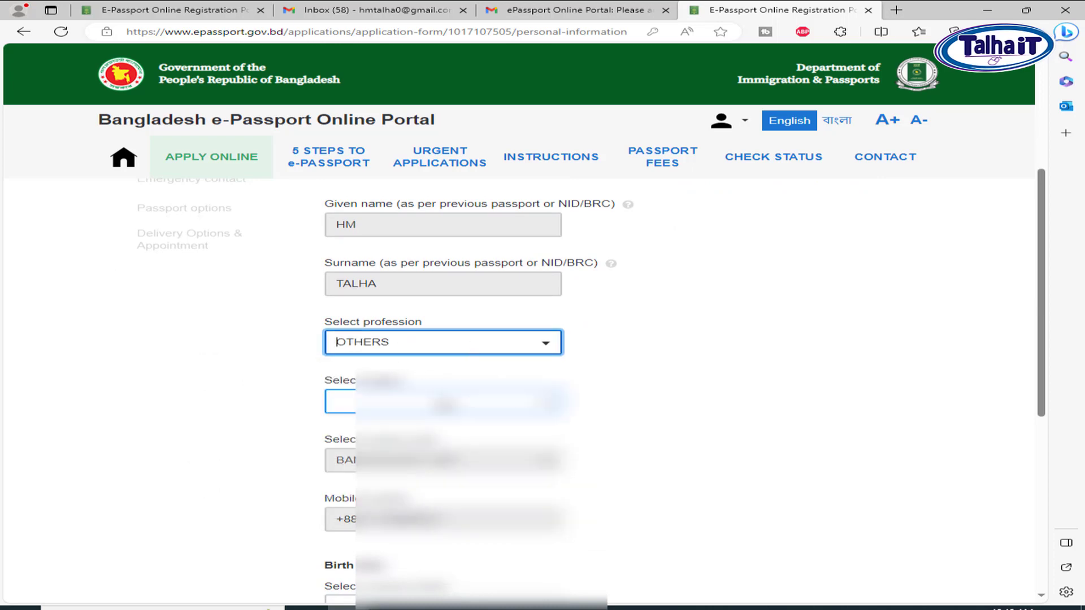
click(444, 406)
click(424, 500)
scroll(487, 460, down, 2)
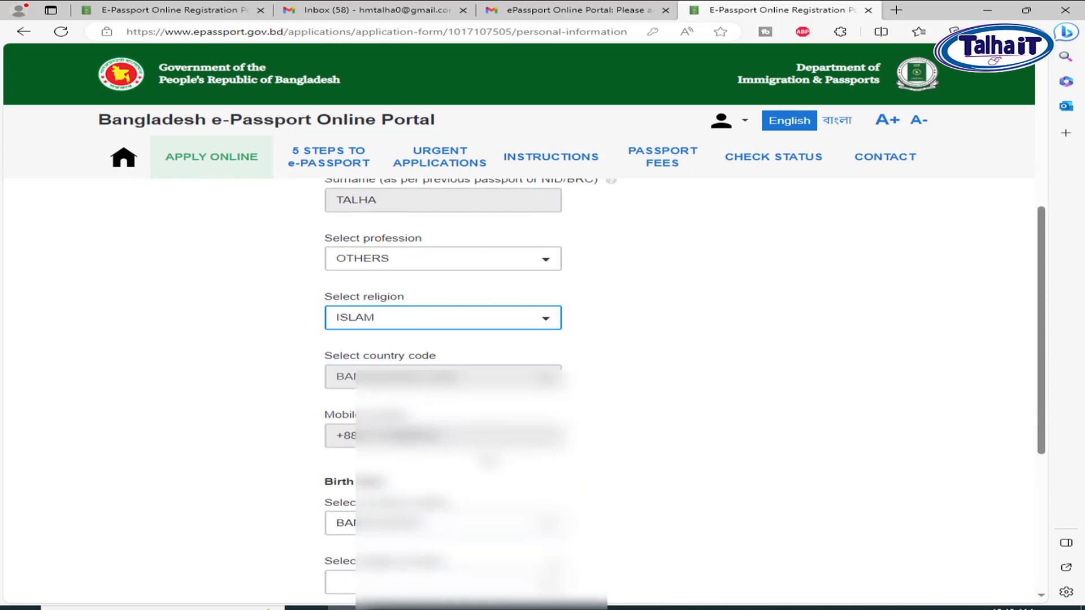
scroll(487, 460, down, 5)
click(396, 327)
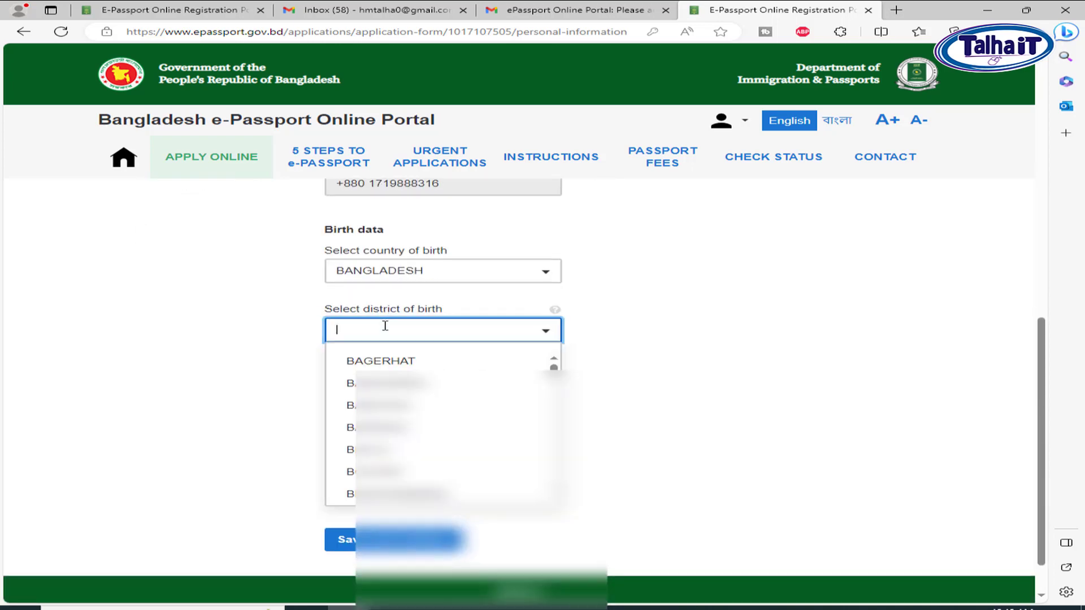
text(DHAK)
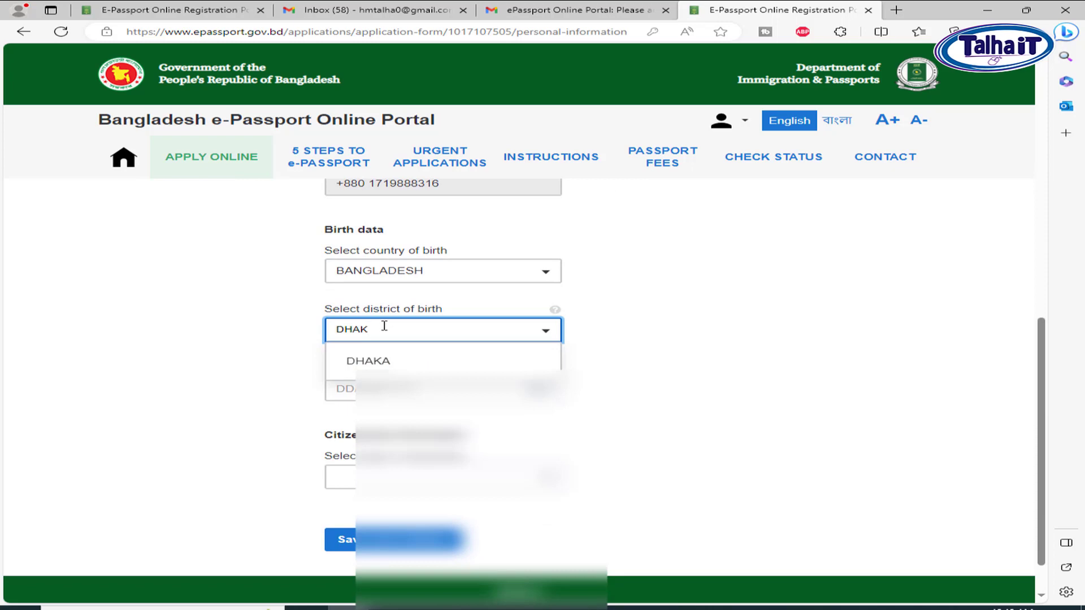
click(395, 361)
click(342, 388)
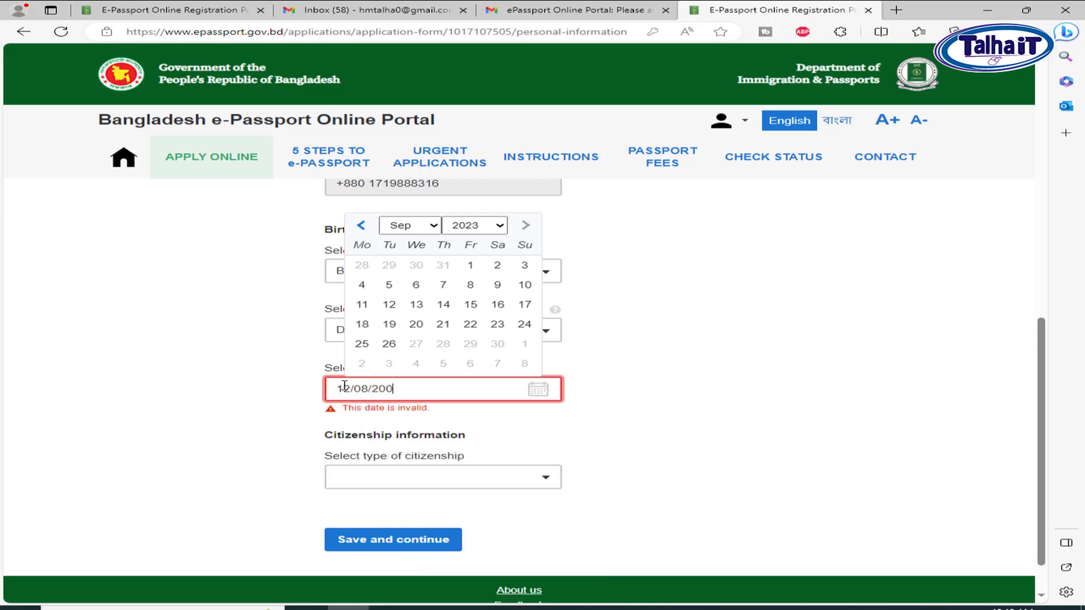
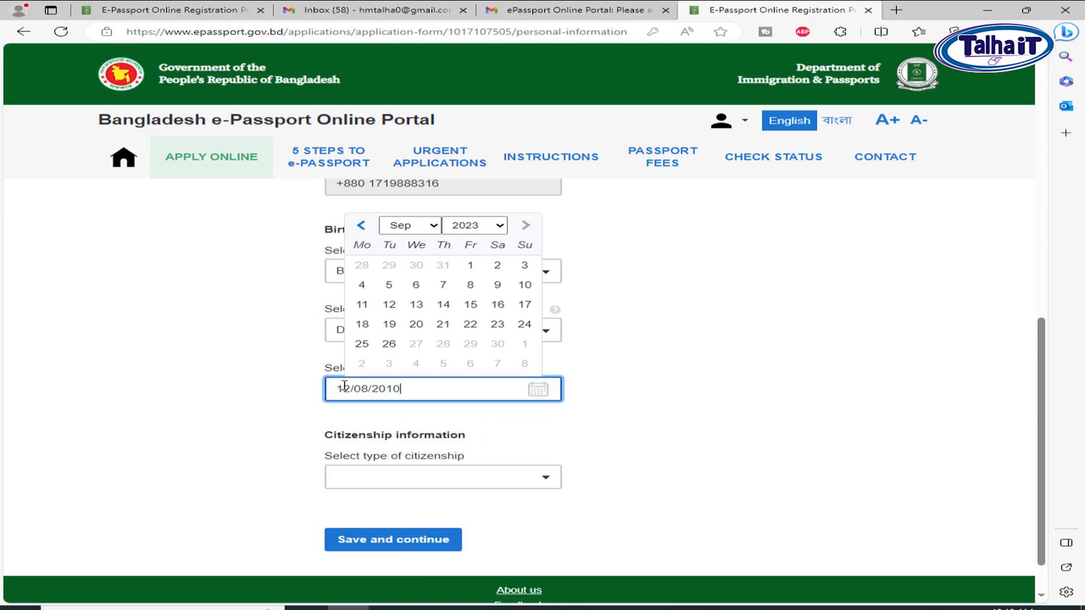
click(516, 474)
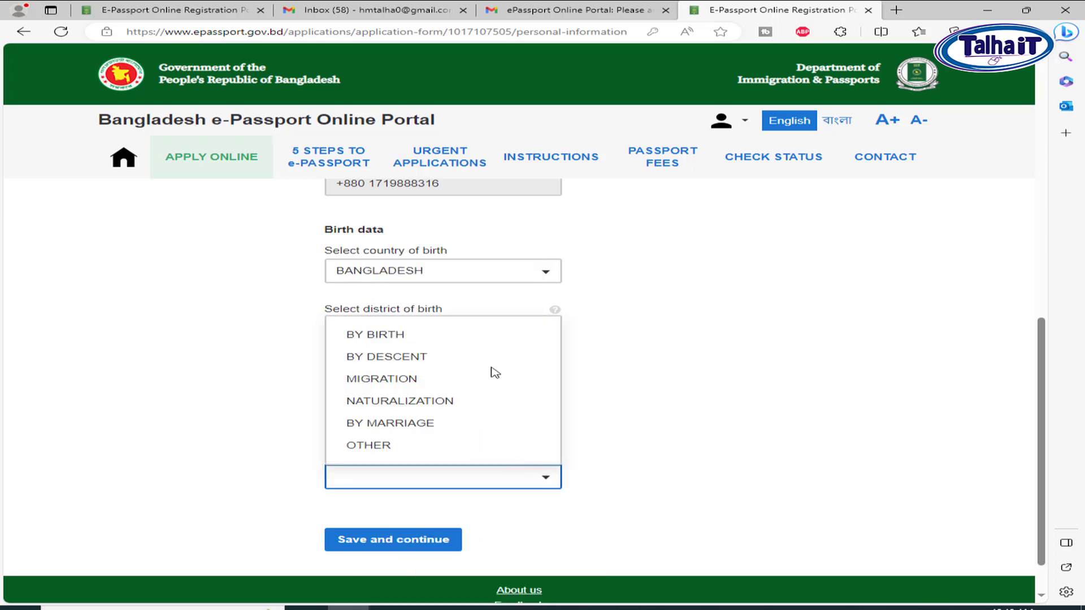
click(415, 338)
click(416, 540)
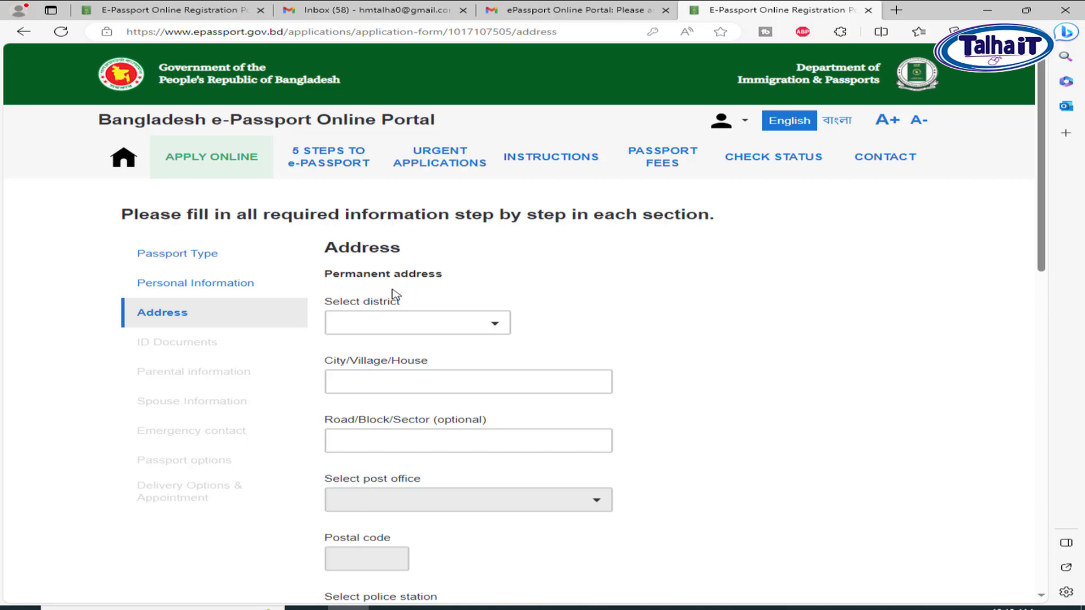
Set permanent district DHAKA, fill the City/Village/House line, and choose post office MANDA - 1214
click(469, 334)
click(444, 341)
text(DHA)
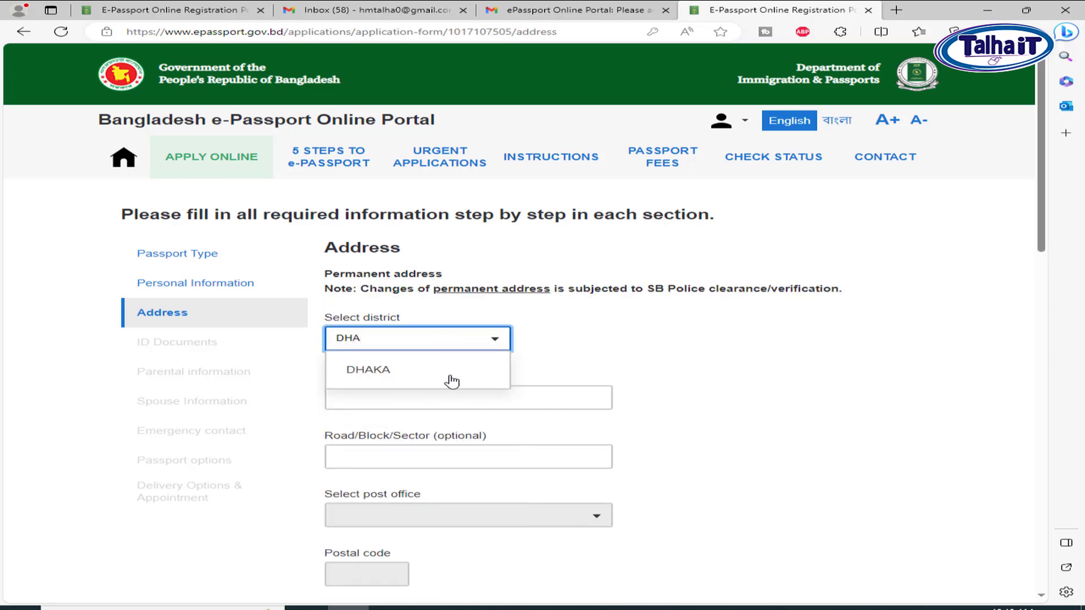
click(417, 373)
click(514, 396)
text(SOUTH MAND)
click(437, 517)
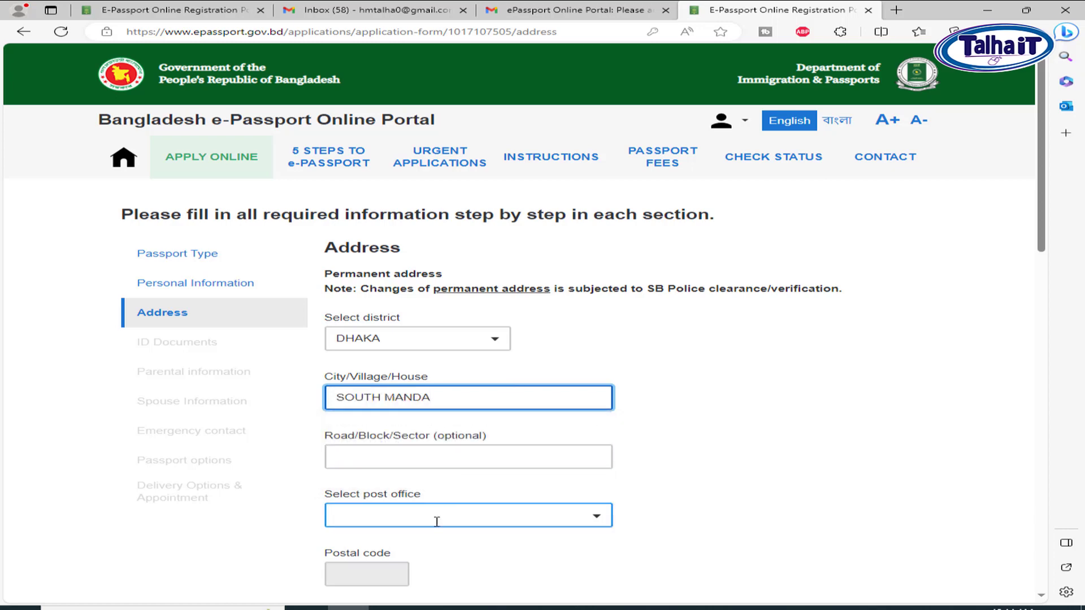
text(MAN)
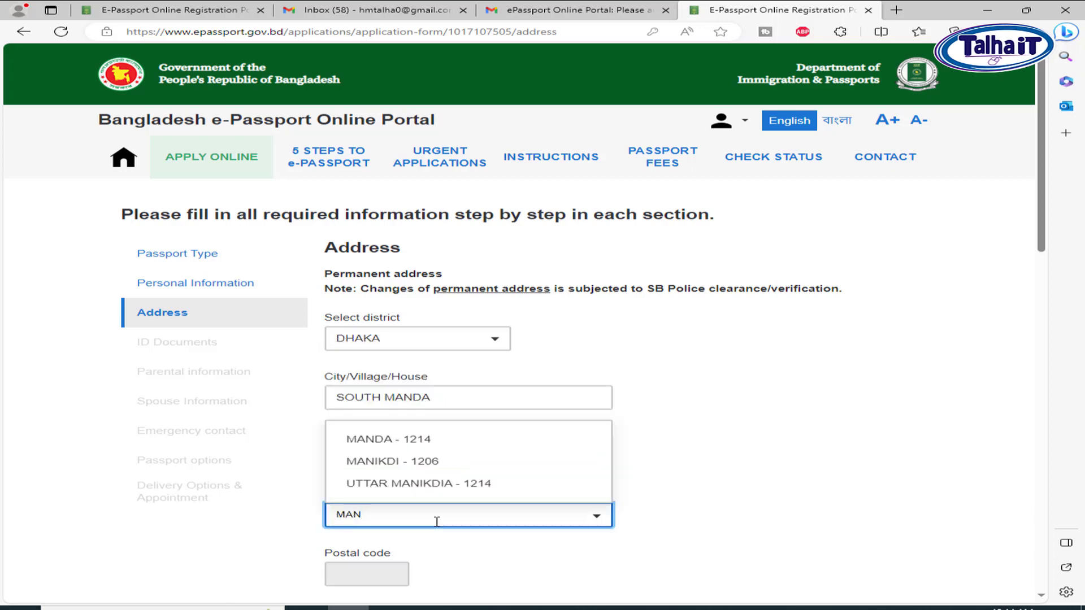
click(422, 439)
drag(326, 440, 540, 448)
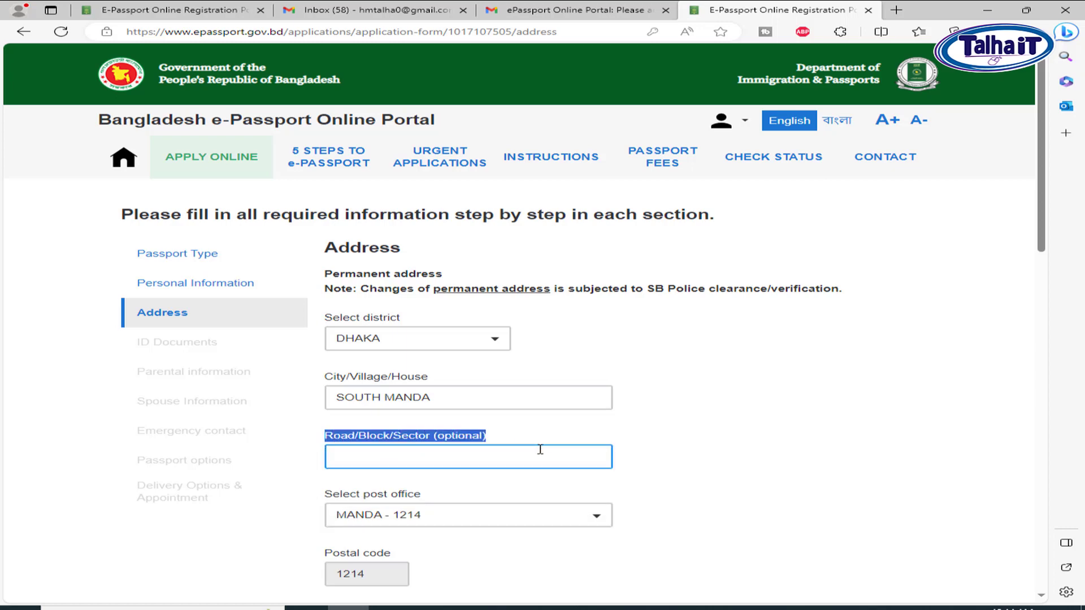
scroll(760, 443, down, 4)
Choose police station MUGDA, make present address same as permanent, and save
click(462, 382)
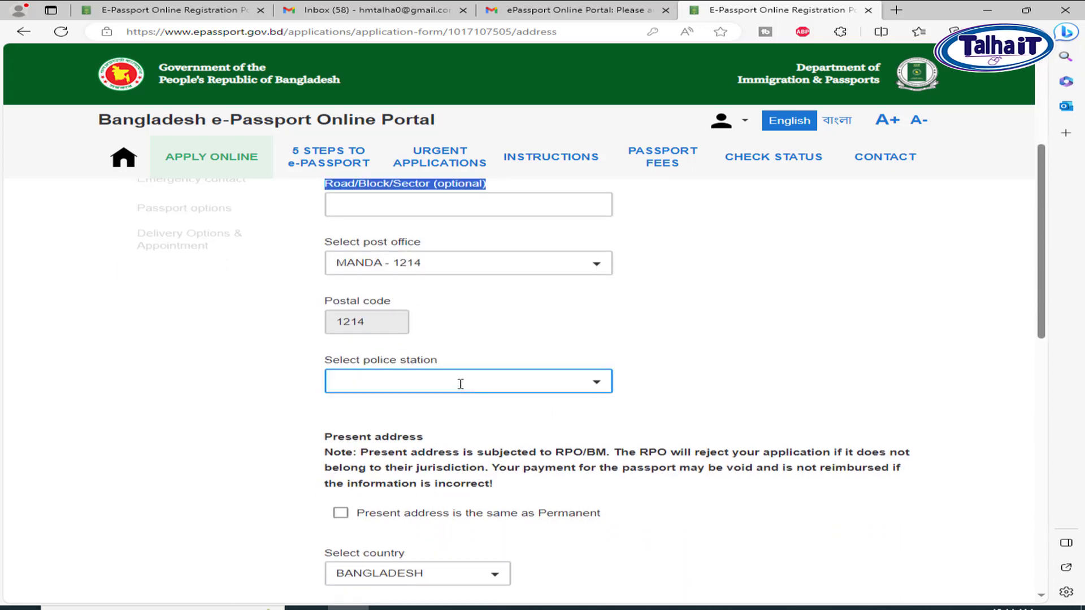
text(MU)
click(448, 412)
scroll(620, 423, down, 3)
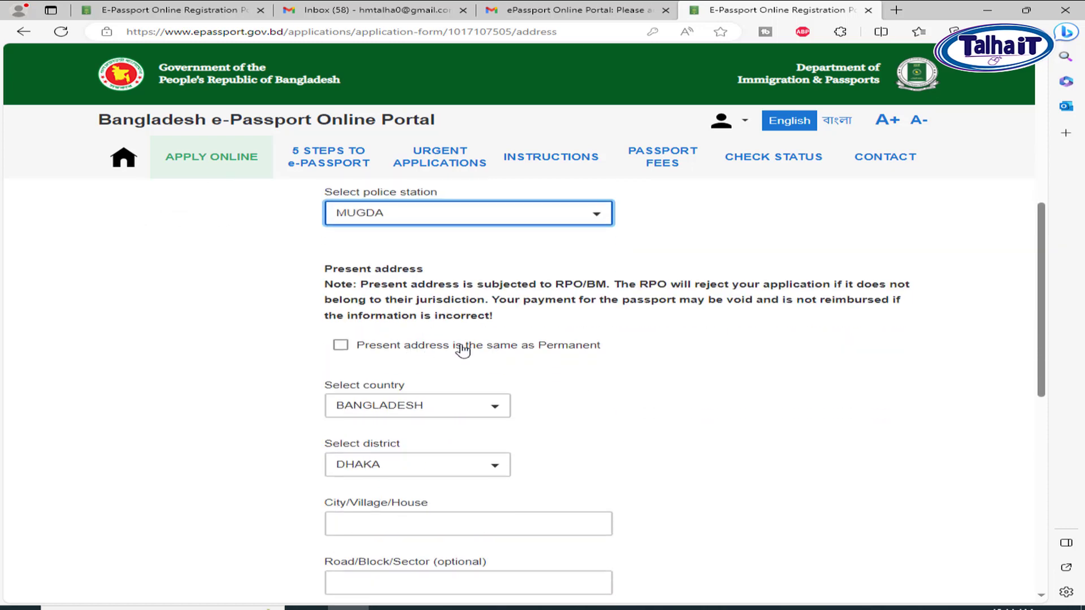
click(419, 346)
scroll(570, 499, down, 3)
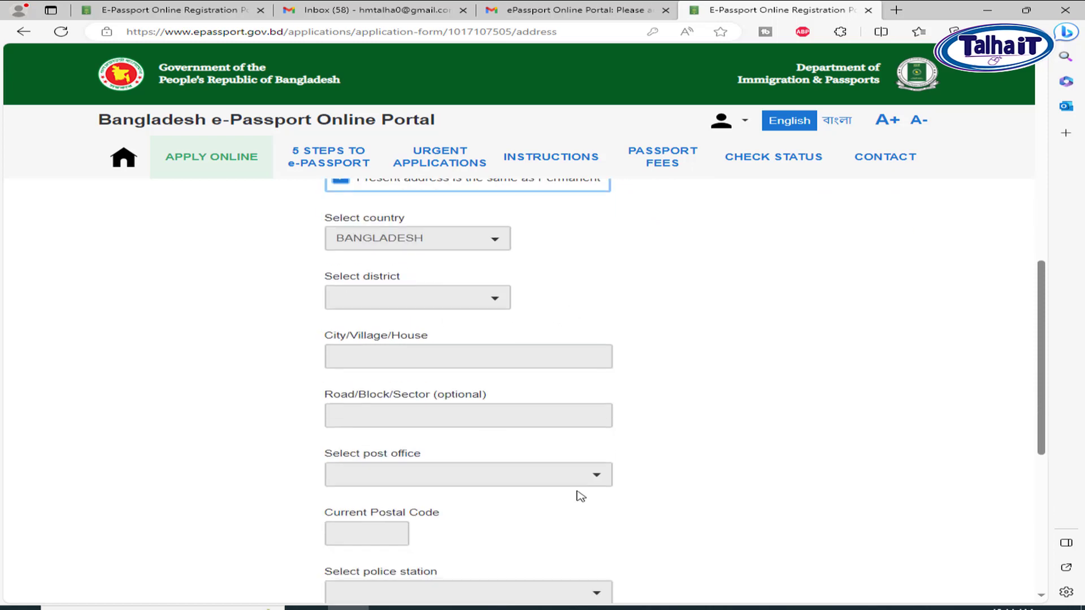
scroll(570, 498, down, 6)
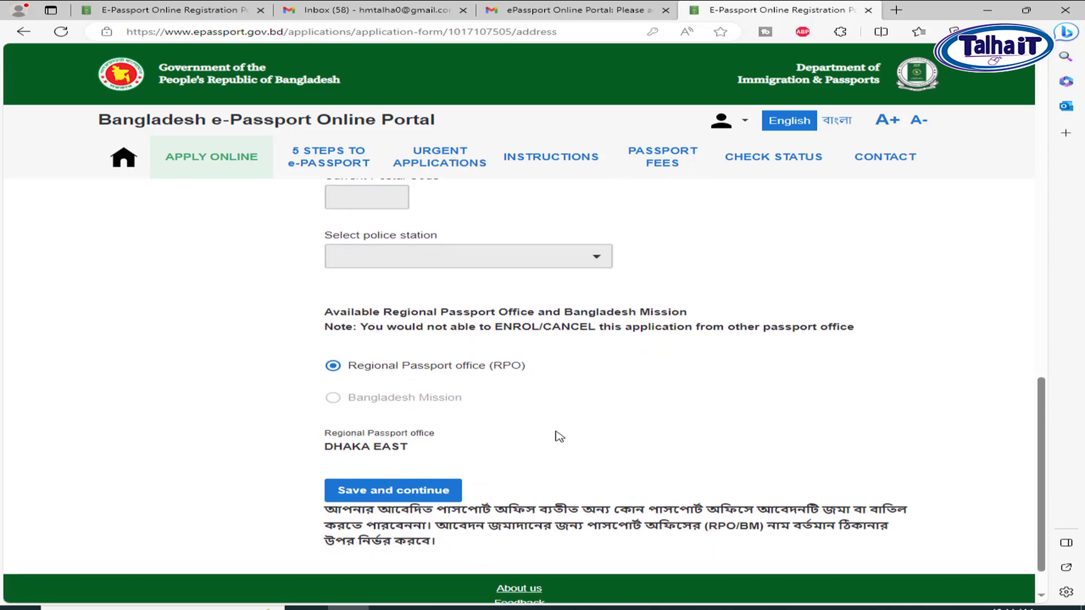
click(429, 492)
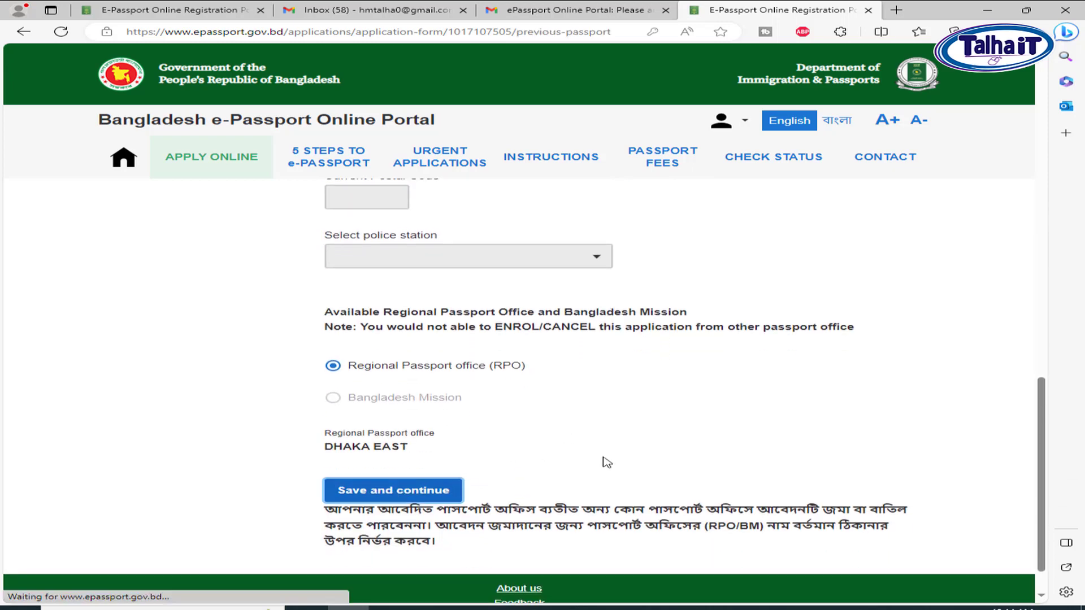
Declare no previous passport, enter the birth registration number, and save the ID documents
scroll(503, 432, down, 1)
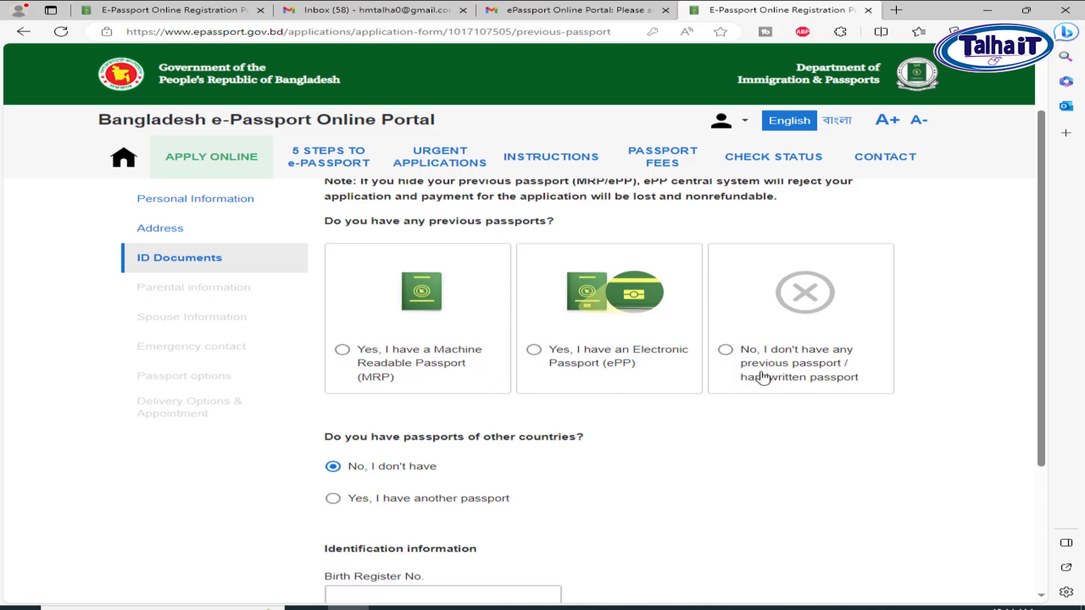
click(834, 362)
scroll(807, 375, down, 2)
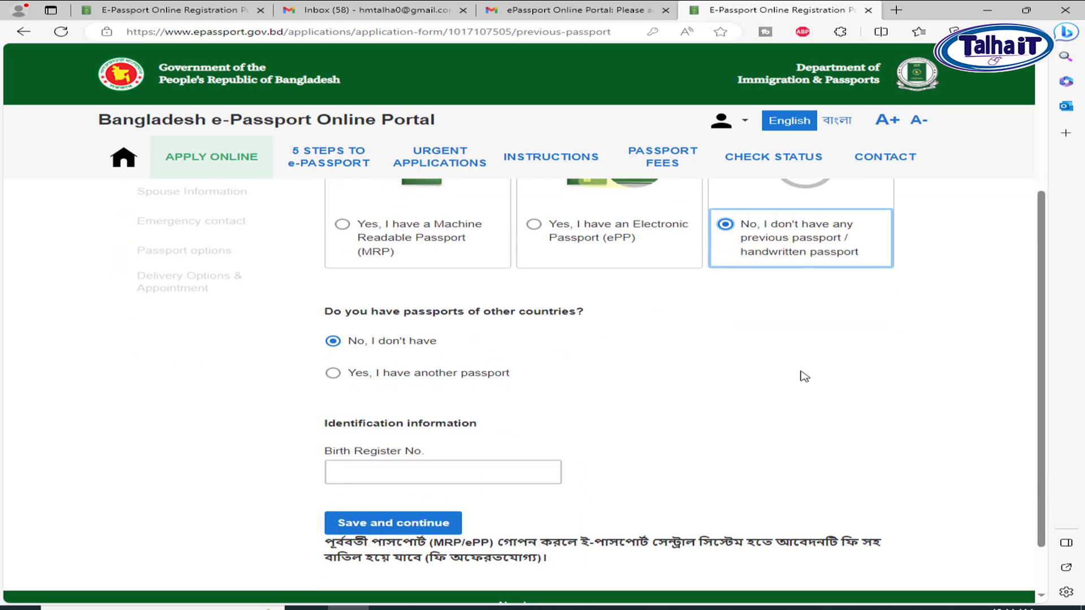
click(436, 429)
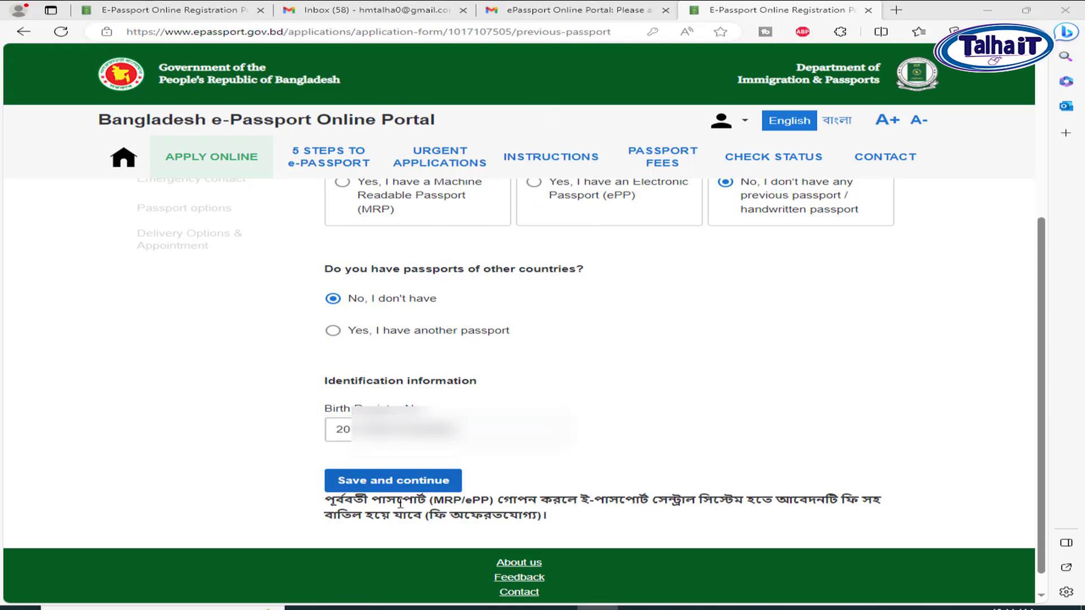
click(403, 485)
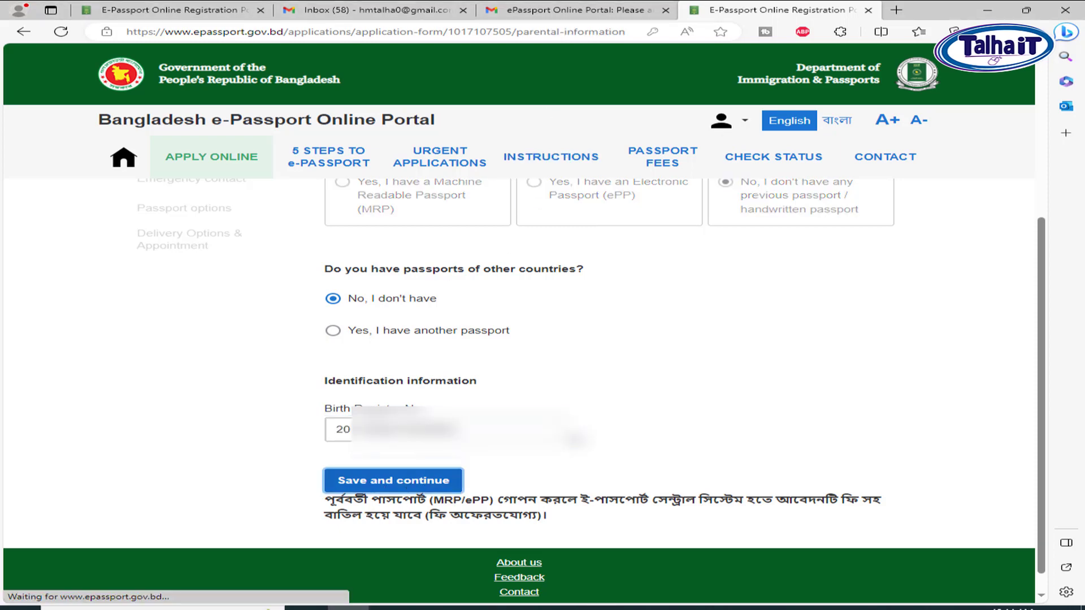
Enter the father's name, profession BUSINESS, nationality BANGLADESHI and national ID number
click(447, 330)
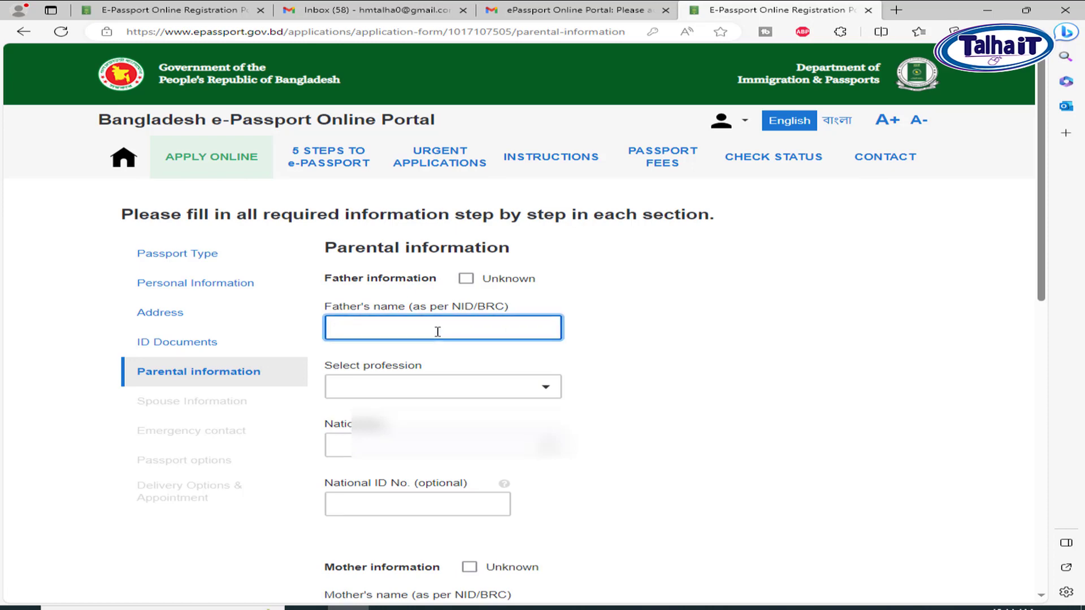
text(MD)
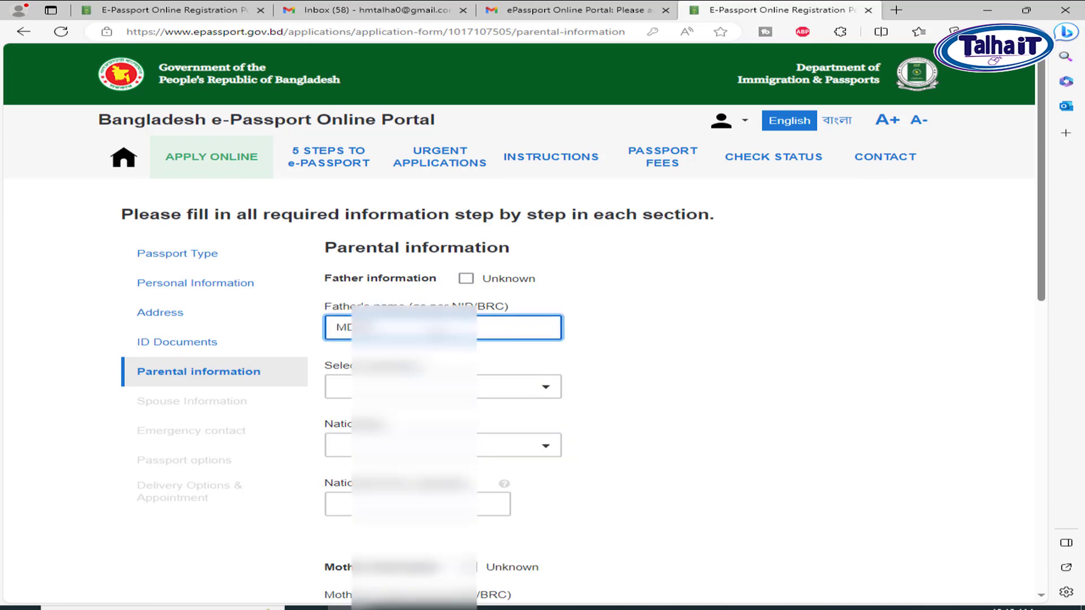
text( AUL)
click(438, 388)
text(BU)
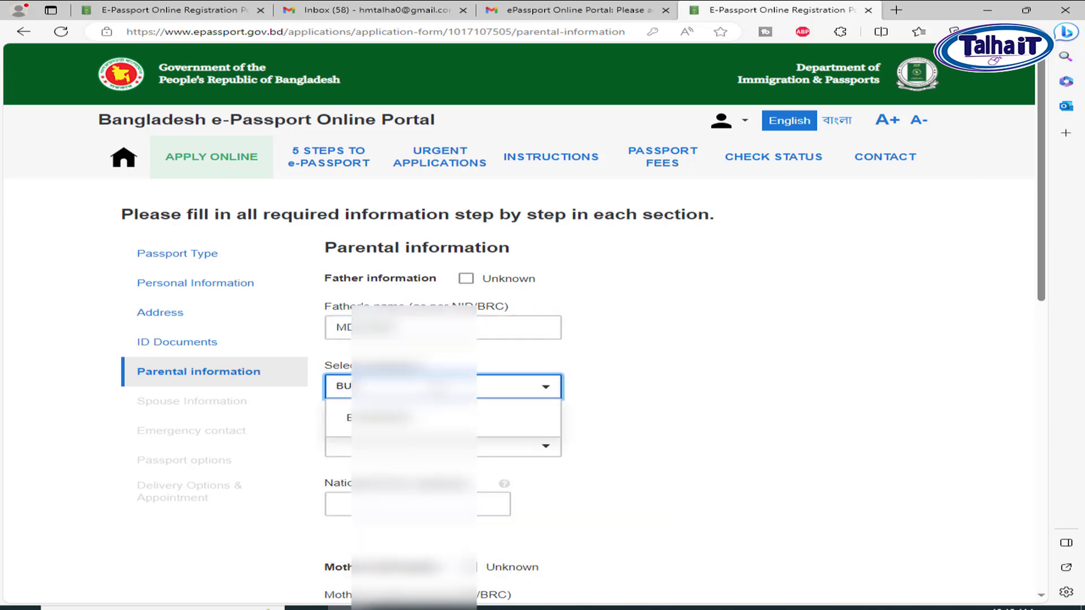
click(432, 418)
click(484, 444)
text(BA)
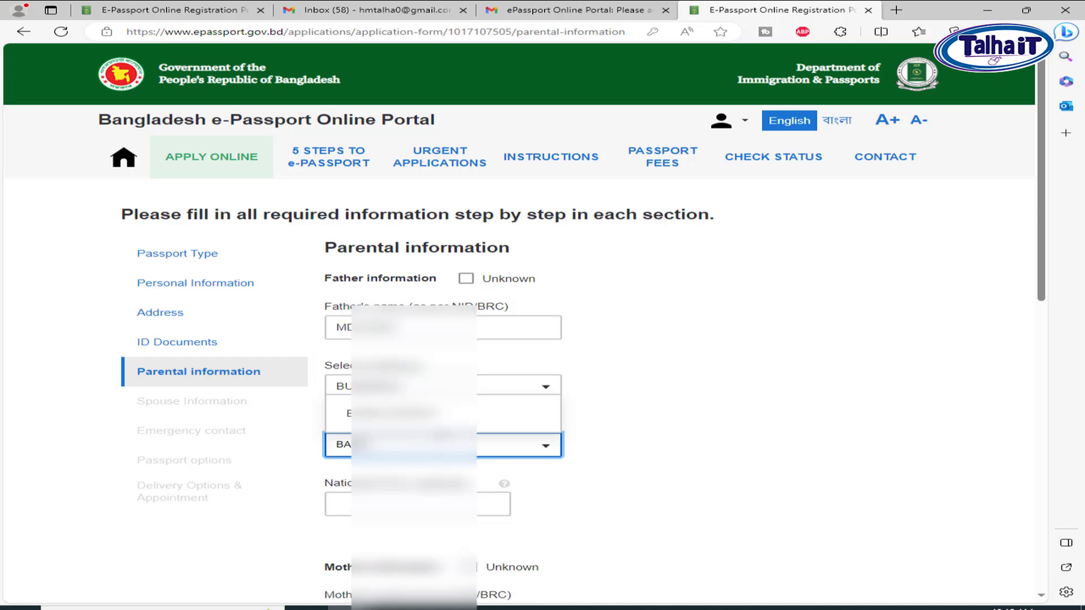
click(433, 417)
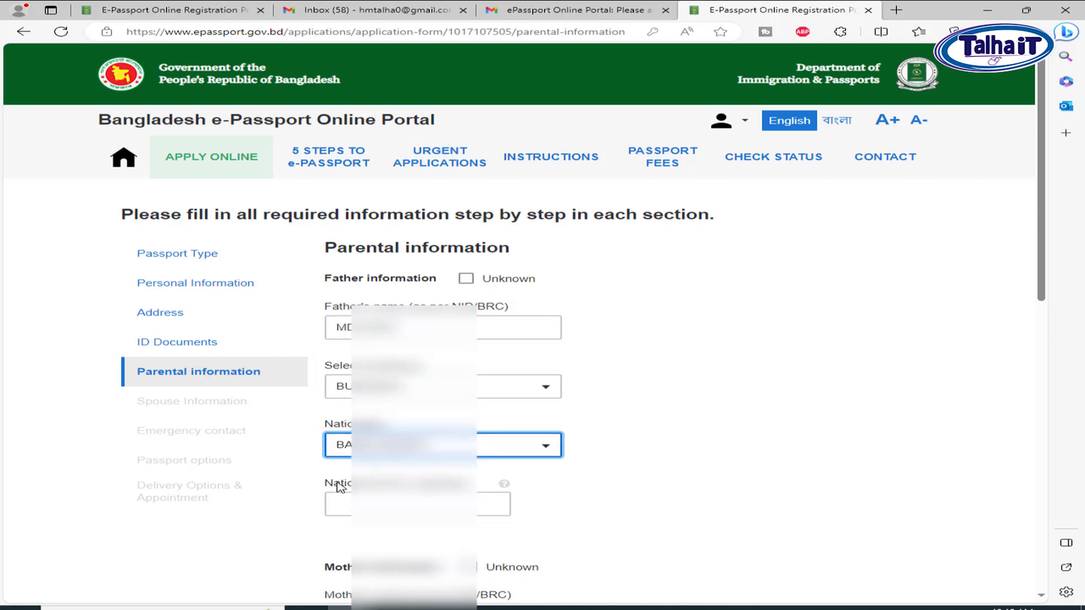
drag(332, 483, 430, 484)
click(398, 505)
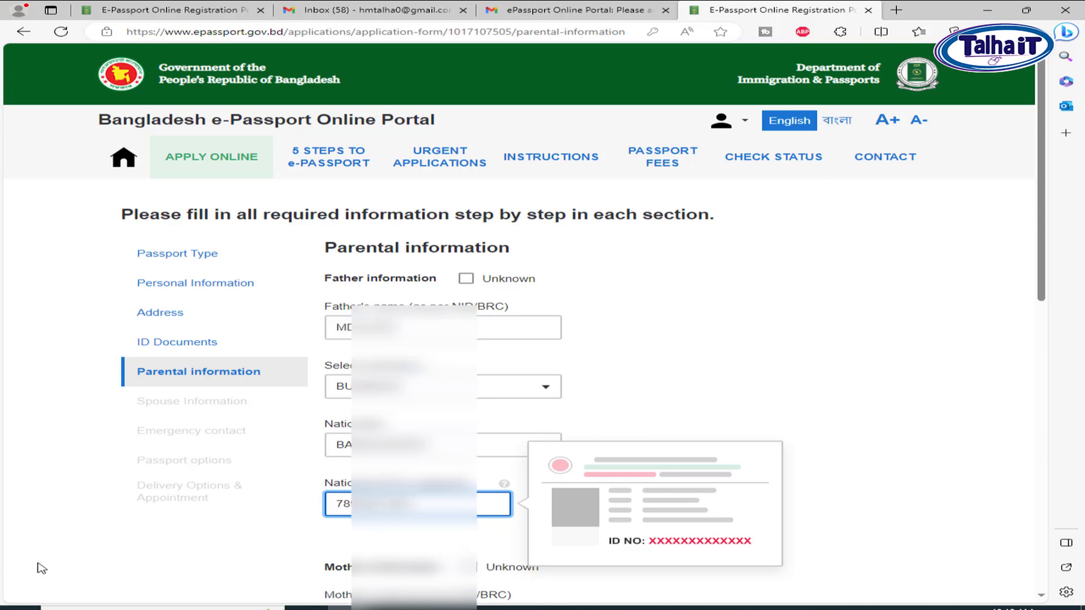
key(Tab)
key(Tab)
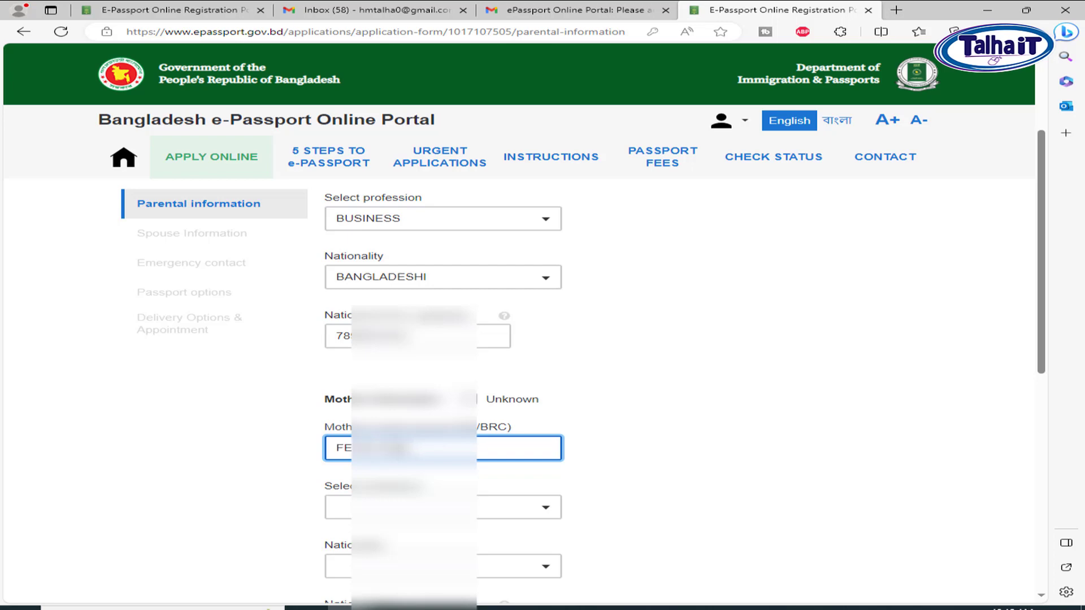
Choose the mother's profession and nationality and enter her national ID number
scroll(433, 421, up, 1)
scroll(433, 421, down, 2)
click(432, 421)
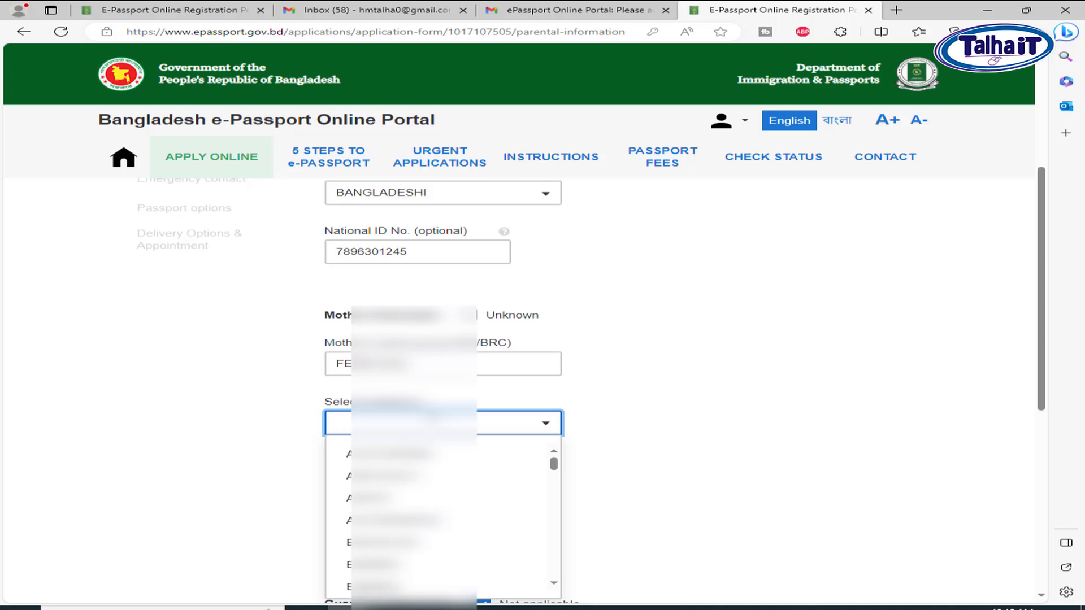
text(O)
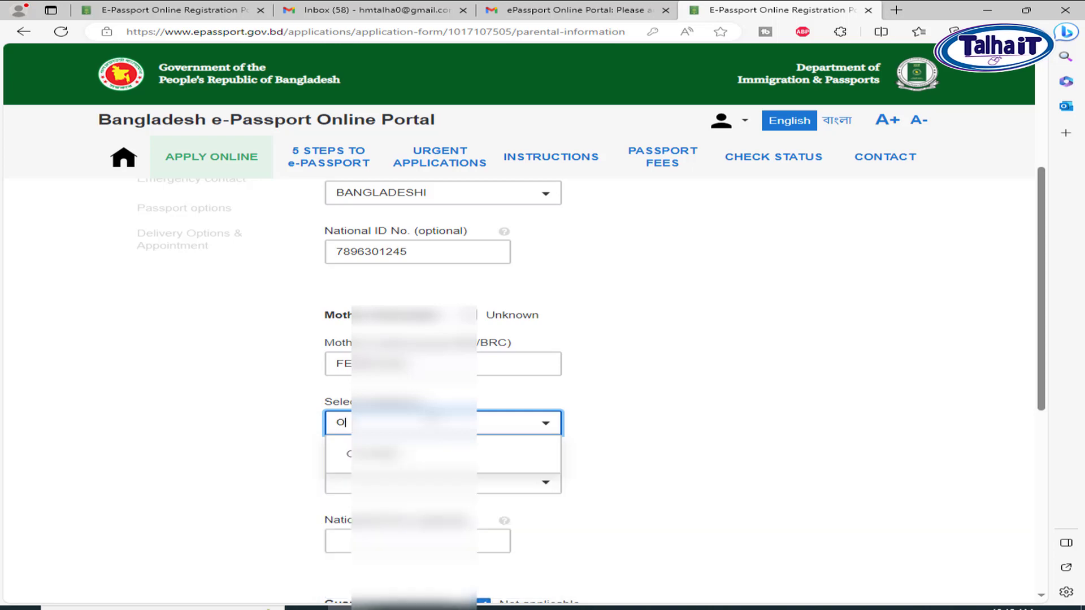
key(BackSpace)
text(HO)
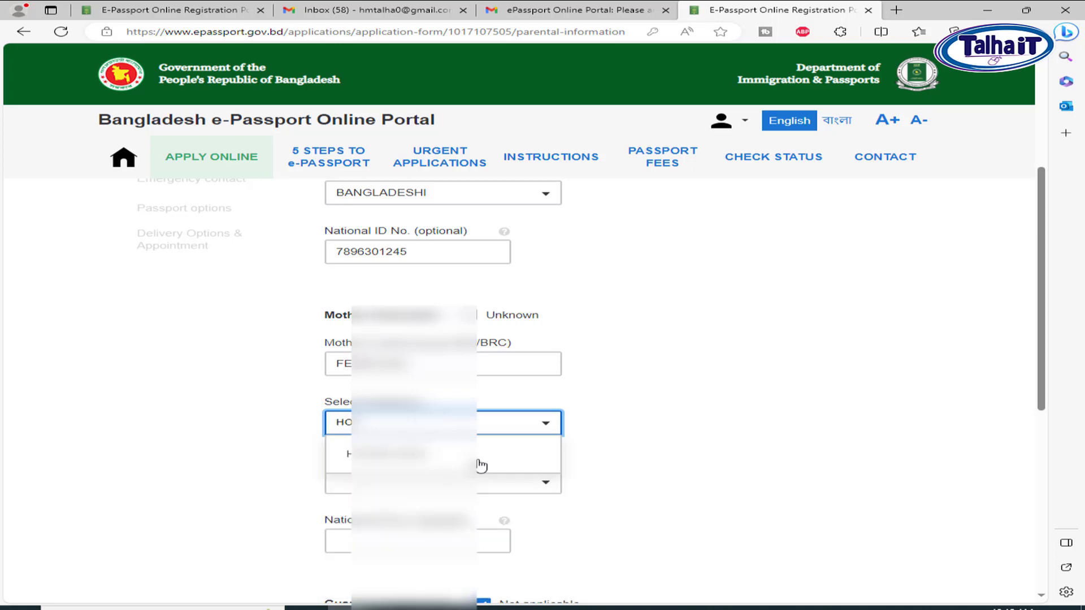
click(416, 457)
click(457, 488)
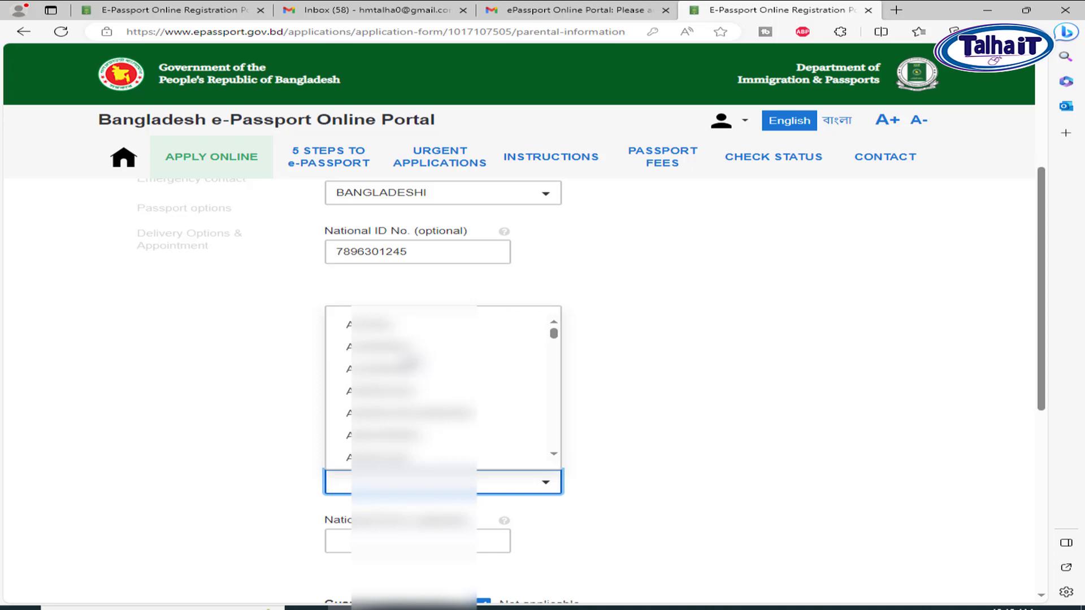
text(BA)
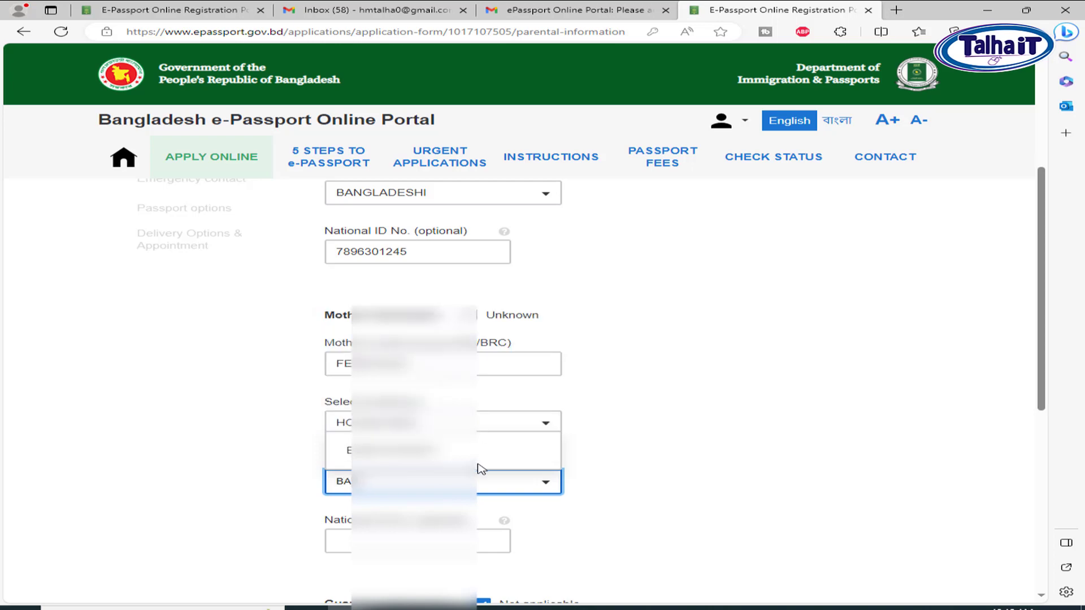
click(449, 451)
scroll(480, 475, down, 1)
click(401, 458)
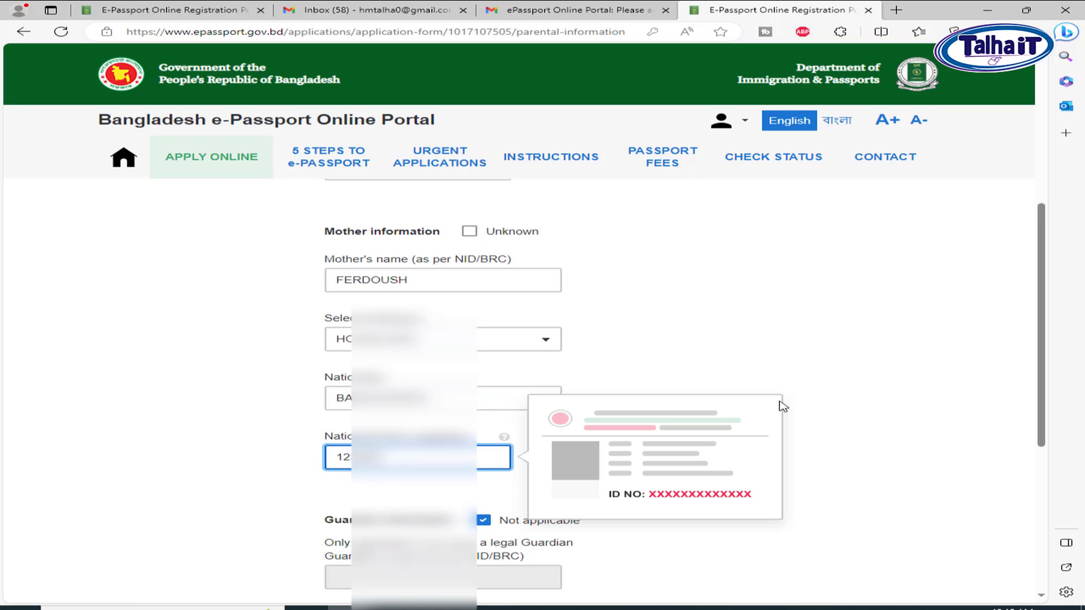
scroll(620, 395, down, 4)
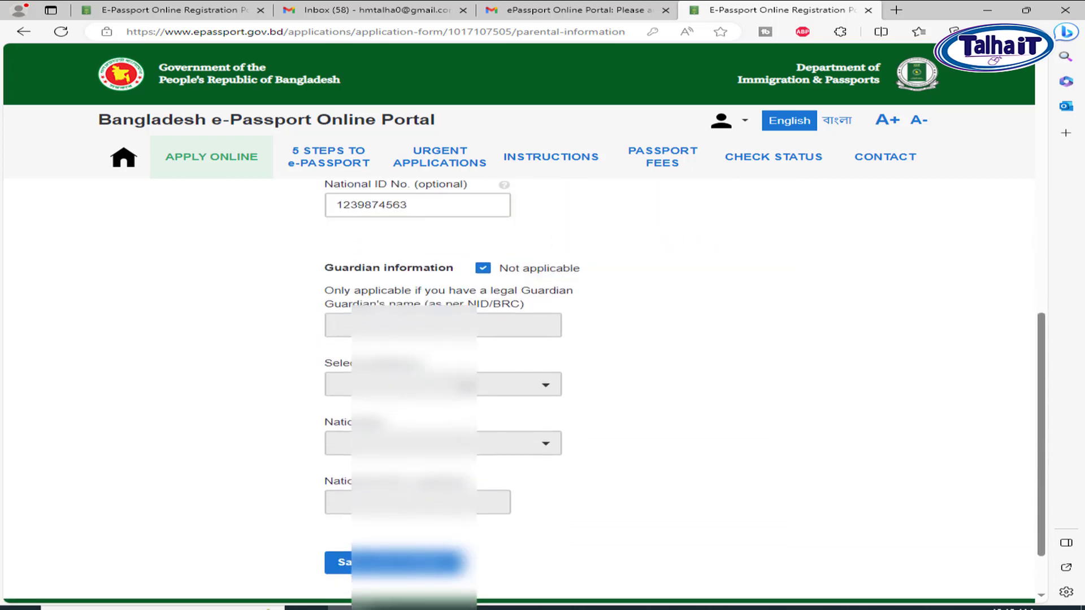
scroll(560, 333, down, 1)
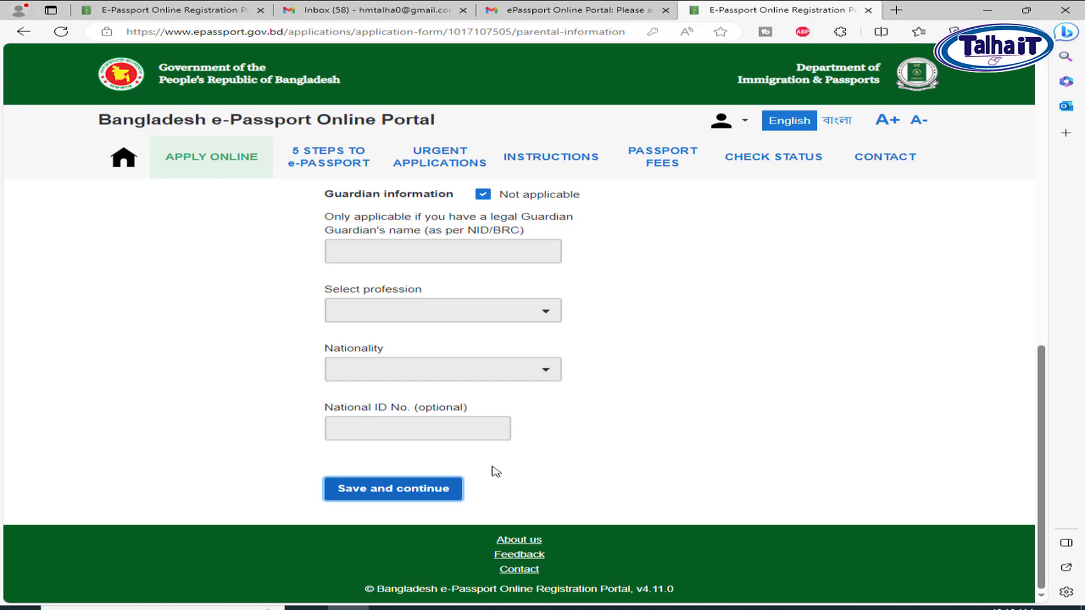
Set marital status to SINGLE and save the spouse information
click(428, 357)
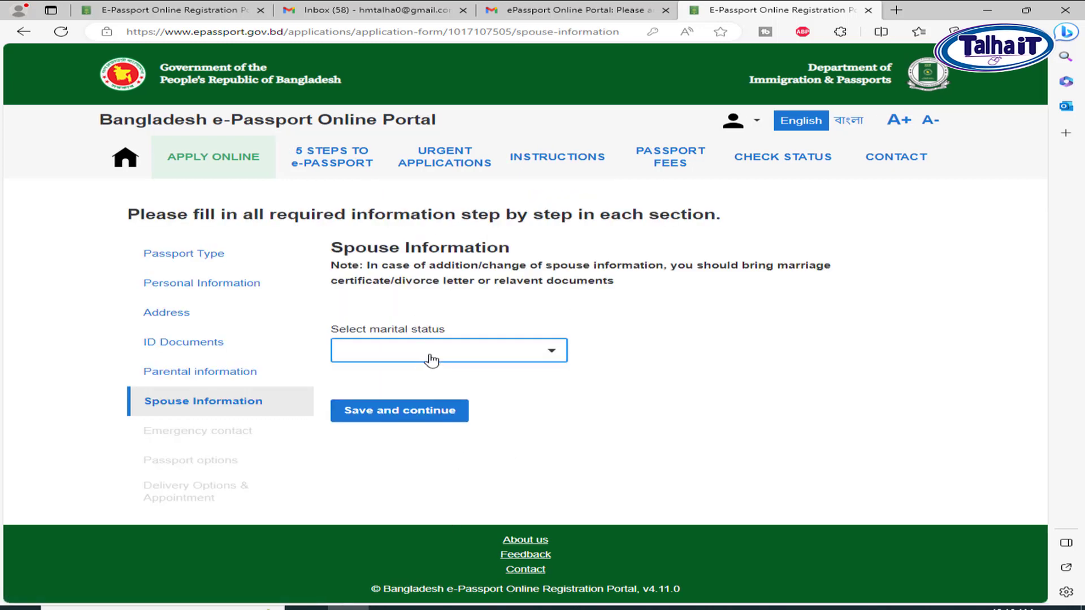
click(397, 383)
click(417, 418)
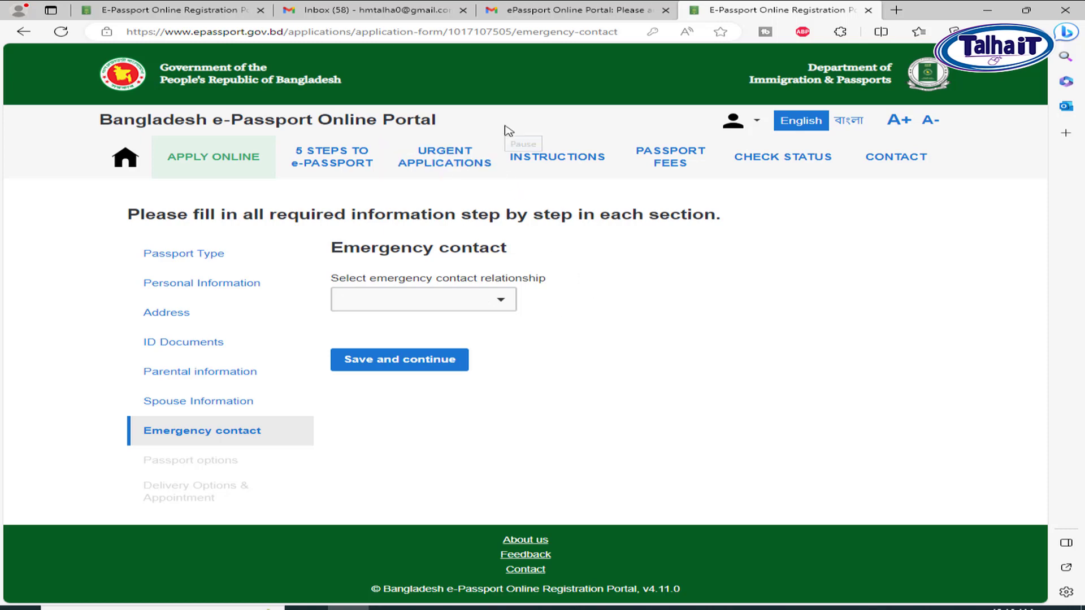
Make FATHER the emergency contact, with district DHAKA and city/village MANDA
click(414, 300)
text(FATH)
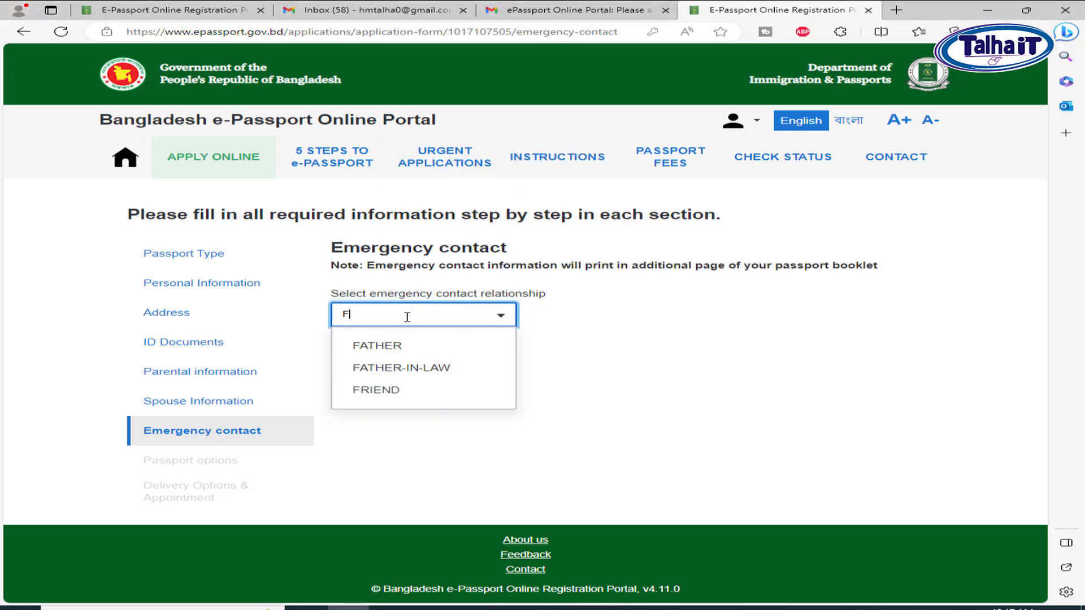
click(415, 353)
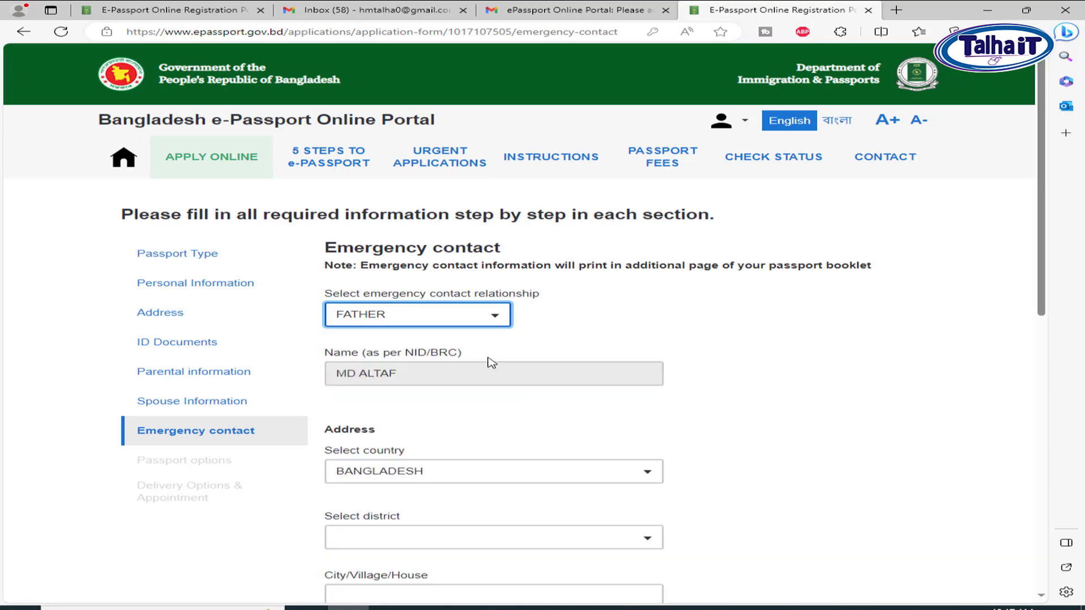
scroll(441, 418, down, 2)
click(424, 371)
text(DHAK)
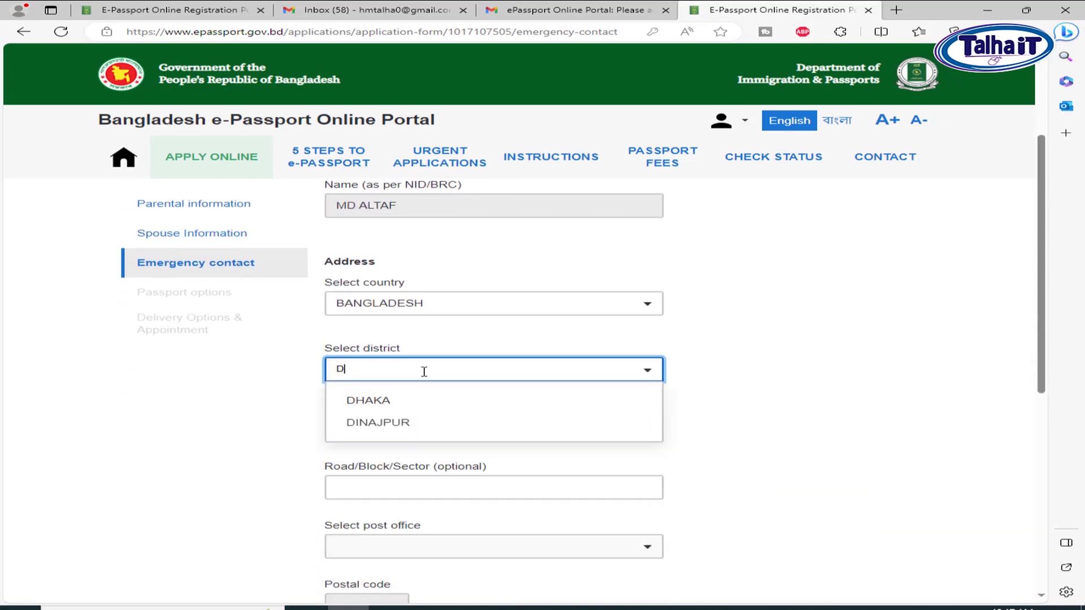
click(396, 403)
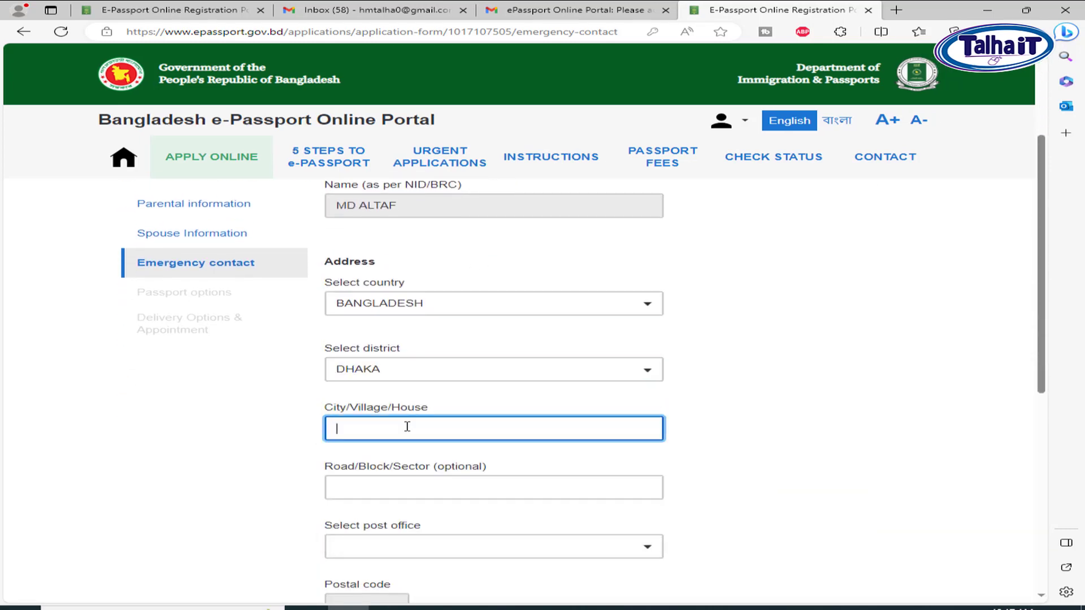
click(404, 427)
text(MANDA)
Set post office MANDA - 1214 and police station MUGDA, fill the mobile number, and save
click(436, 547)
text(MAN)
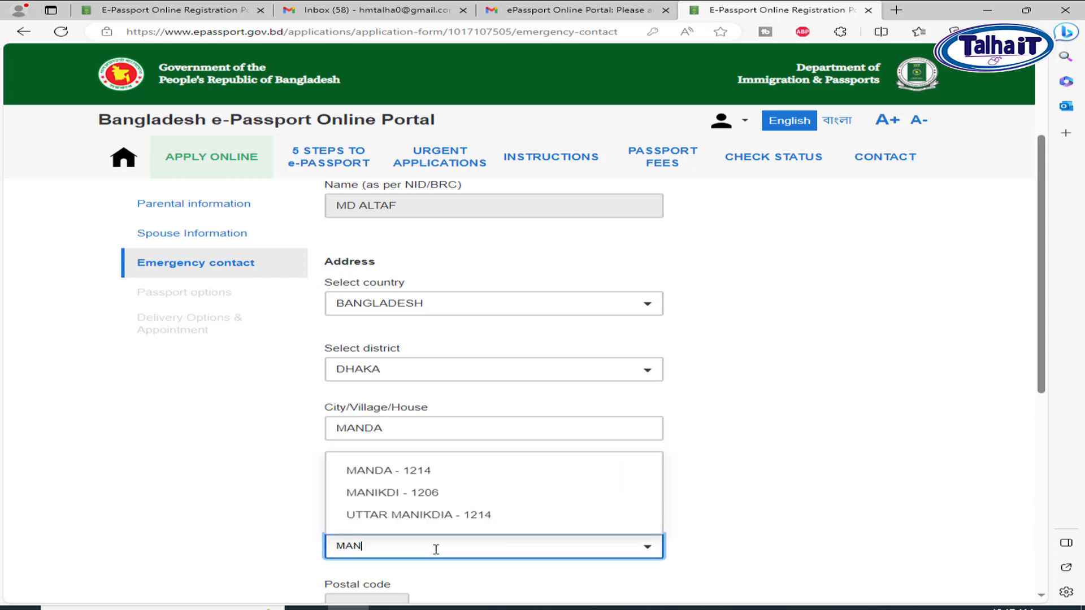
click(436, 470)
scroll(562, 457, down, 1)
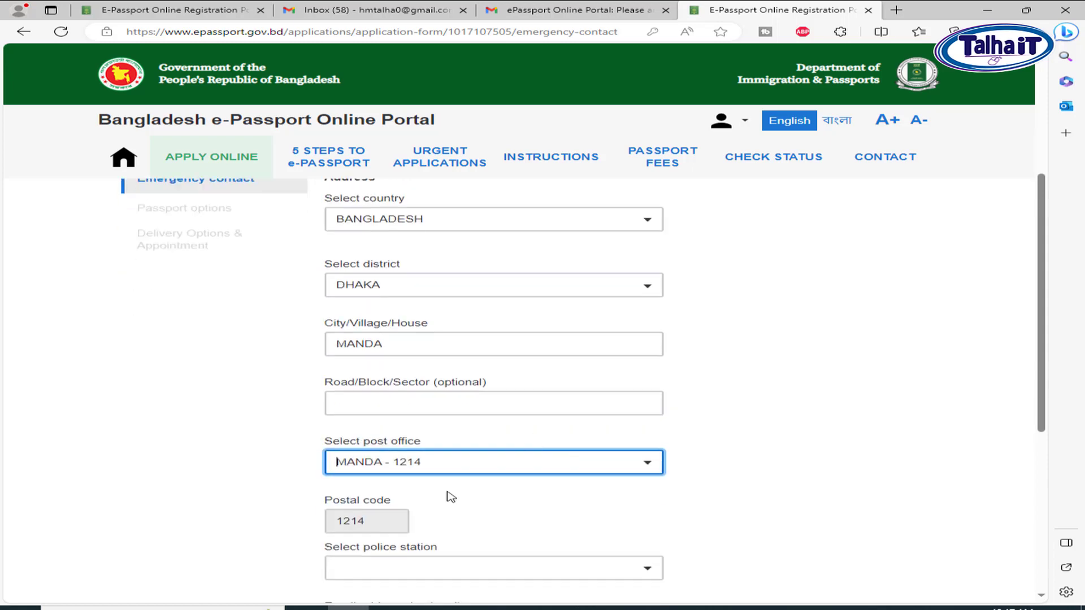
scroll(441, 494, down, 2)
click(434, 487)
text(MUG)
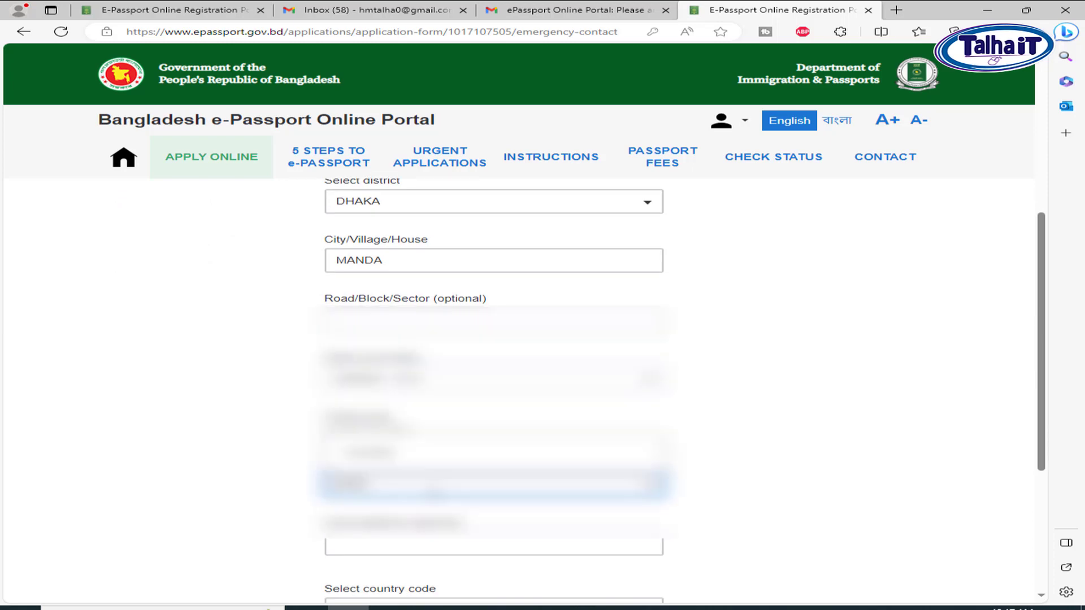
click(404, 458)
scroll(557, 486, down, 3)
click(418, 510)
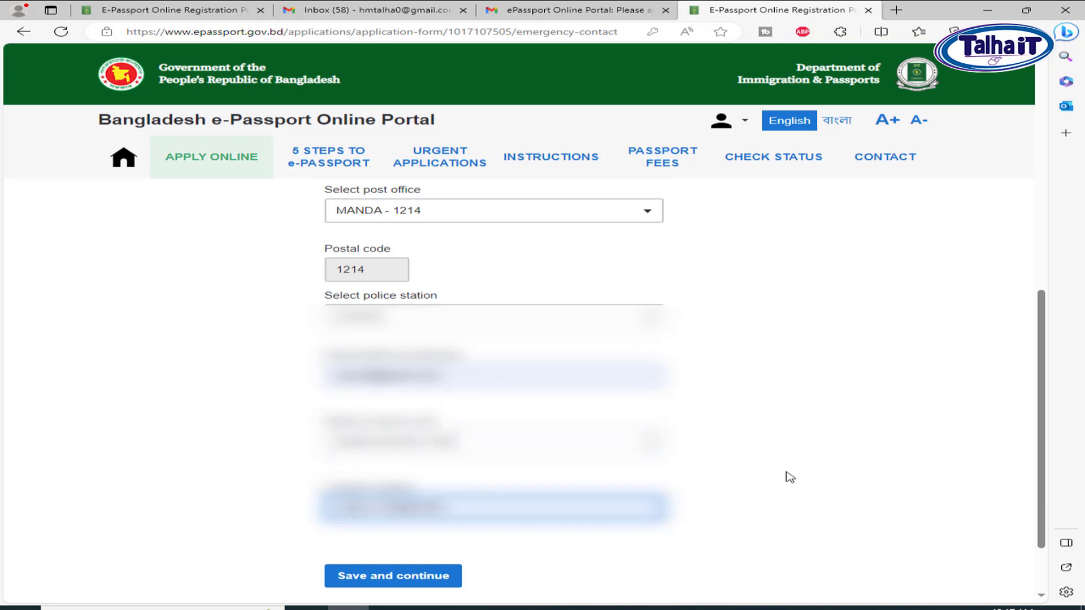
scroll(787, 474, down, 2)
click(420, 495)
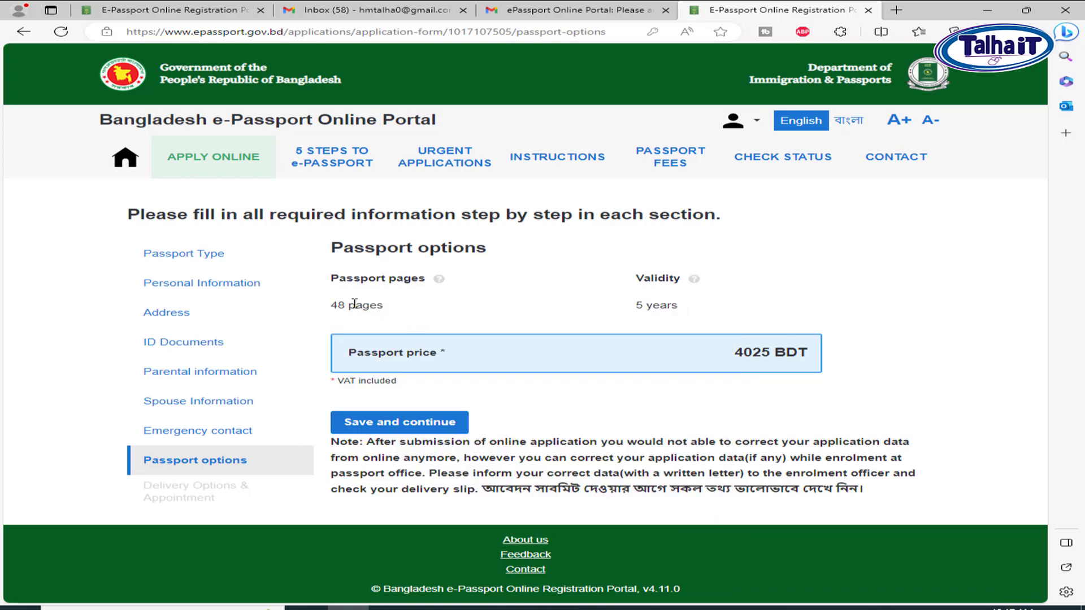
Keep the 48-page, 5-year passport option and save it
drag(346, 278, 426, 279)
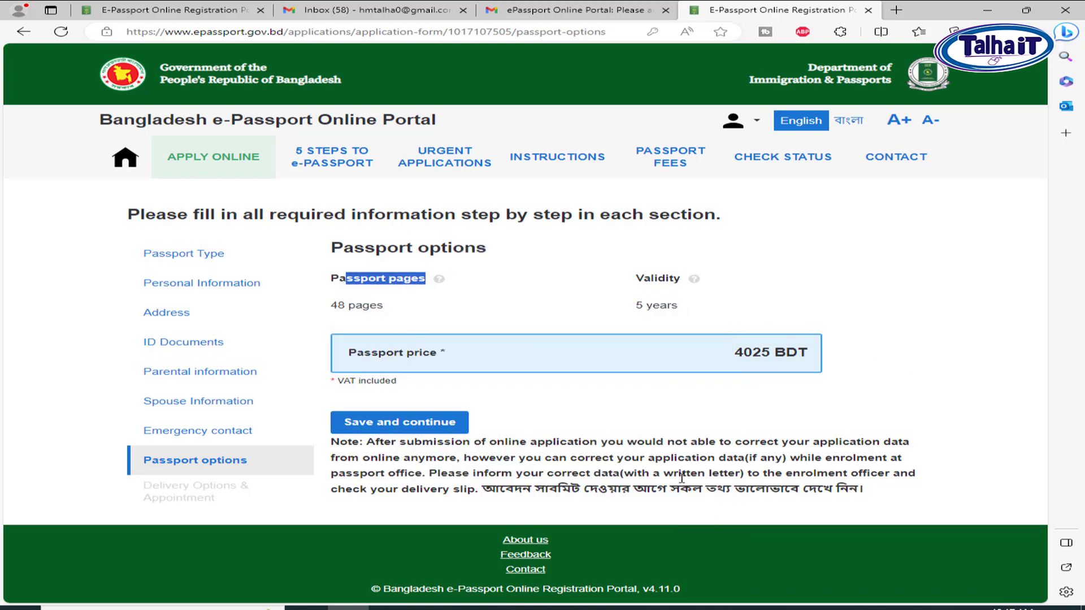
click(399, 423)
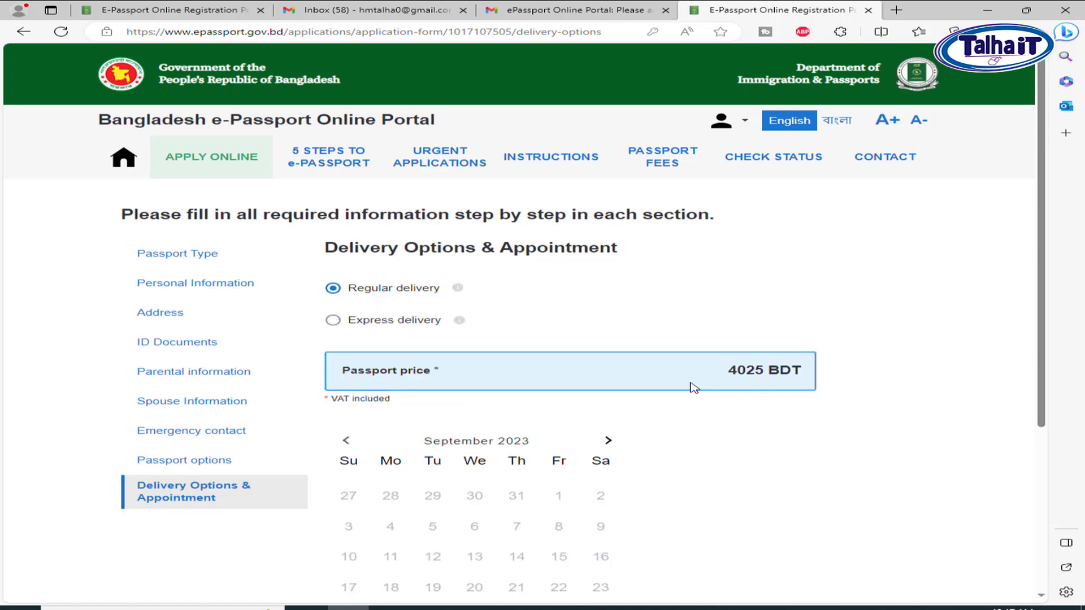
scroll(533, 320, down, 2)
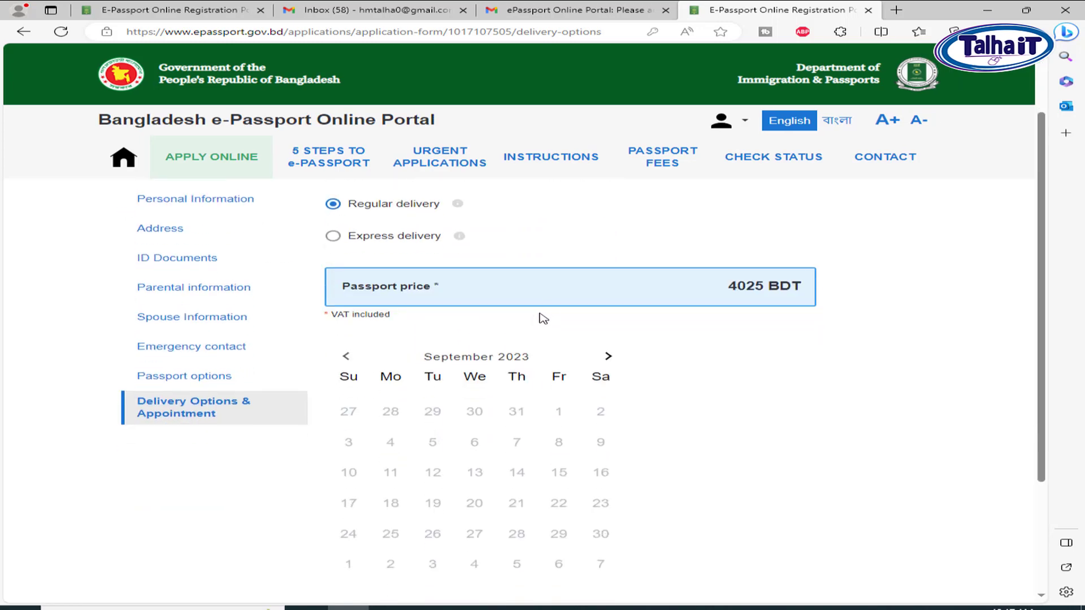
scroll(537, 323, up, 2)
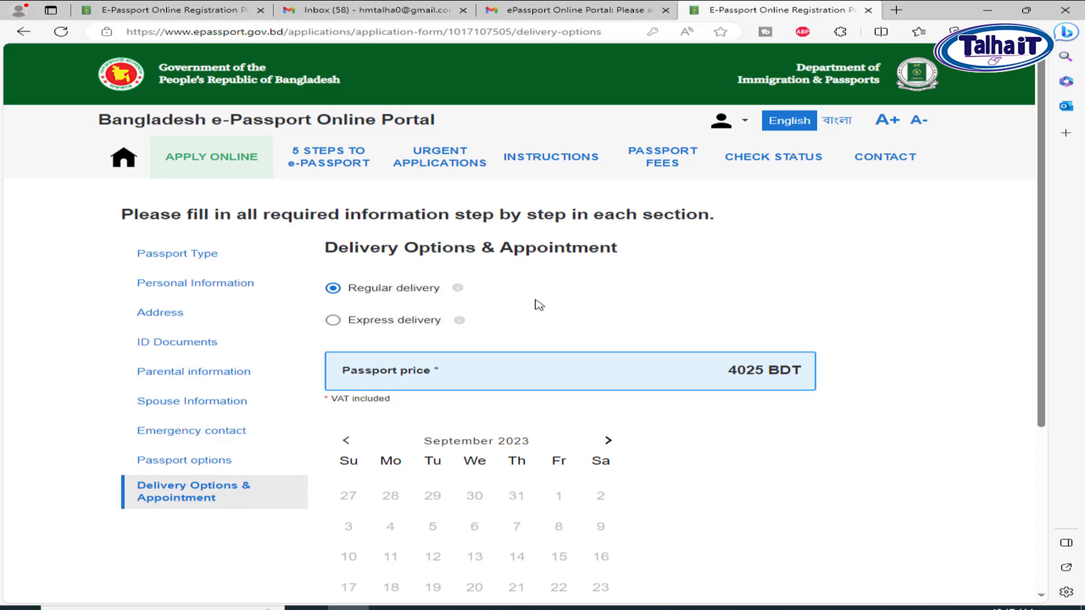
scroll(520, 300, down, 1)
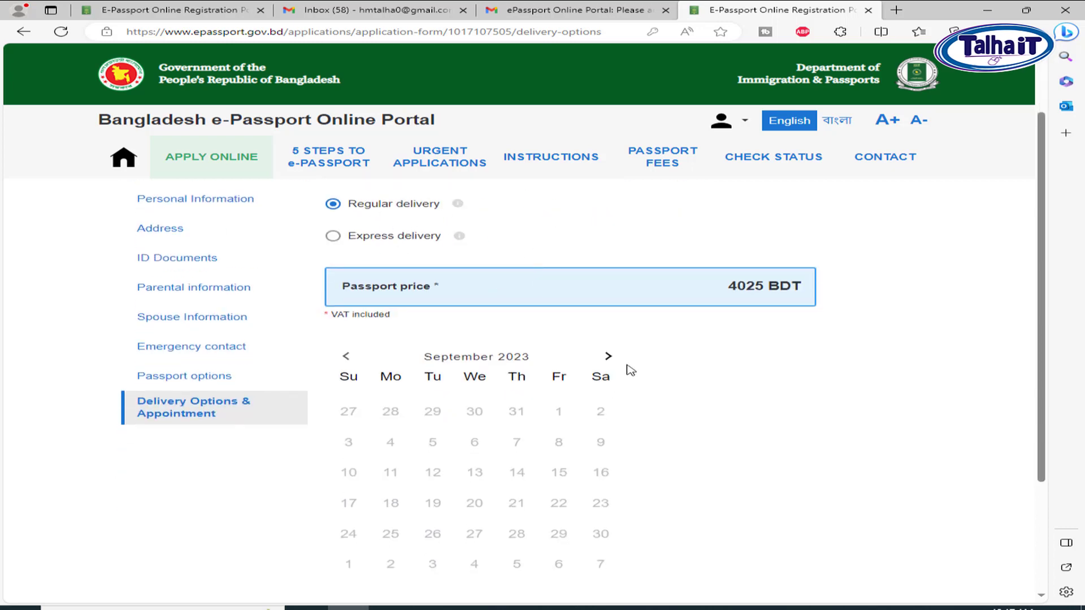
Book the appointment for 10 October 2023 at 10:33 and save
click(608, 356)
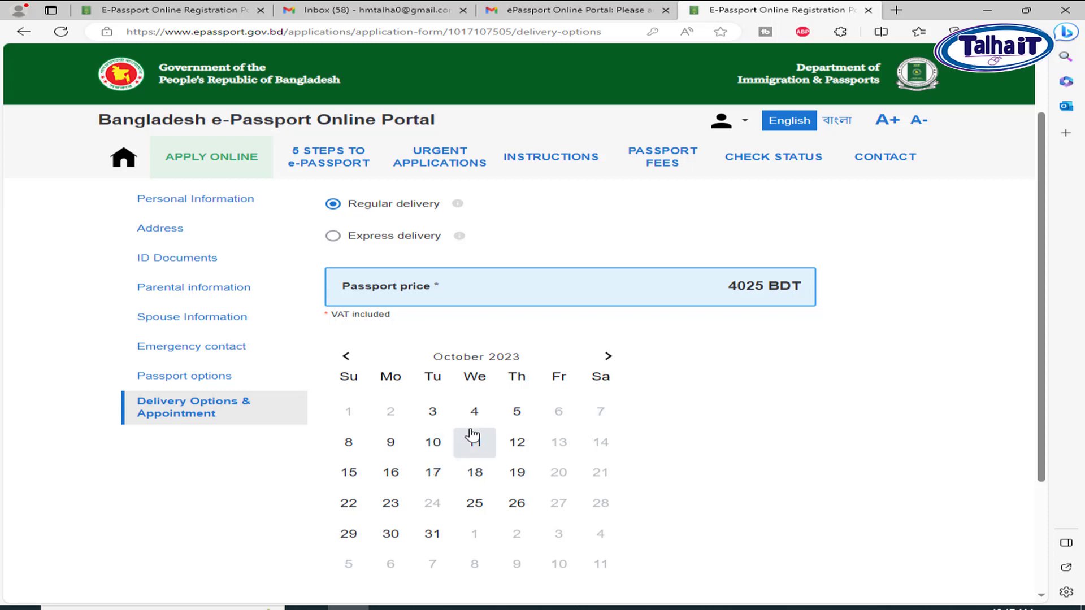
click(442, 451)
scroll(678, 449, down, 3)
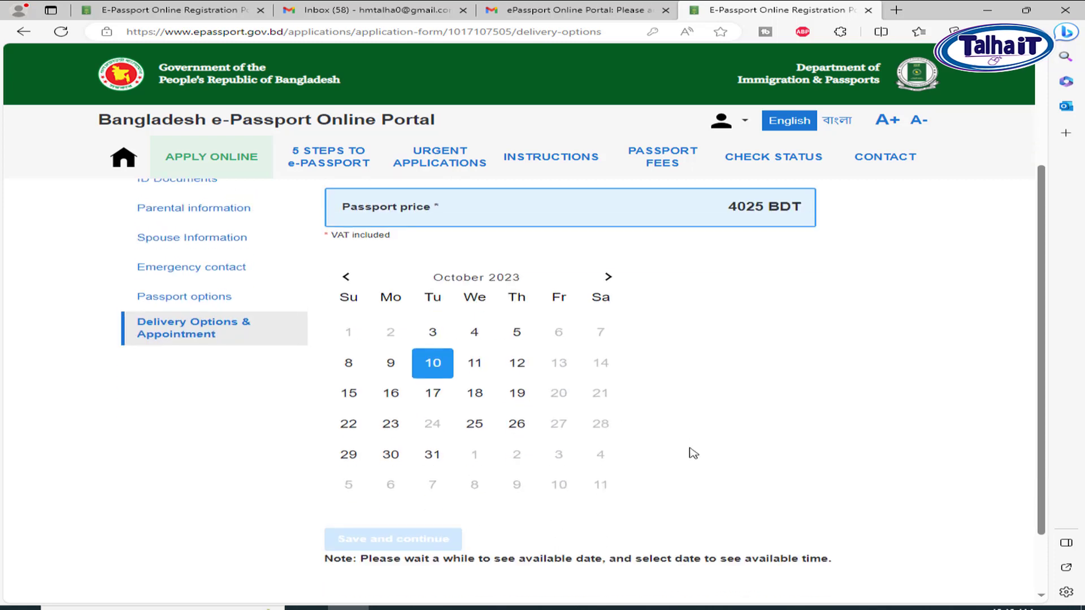
scroll(667, 444, up, 1)
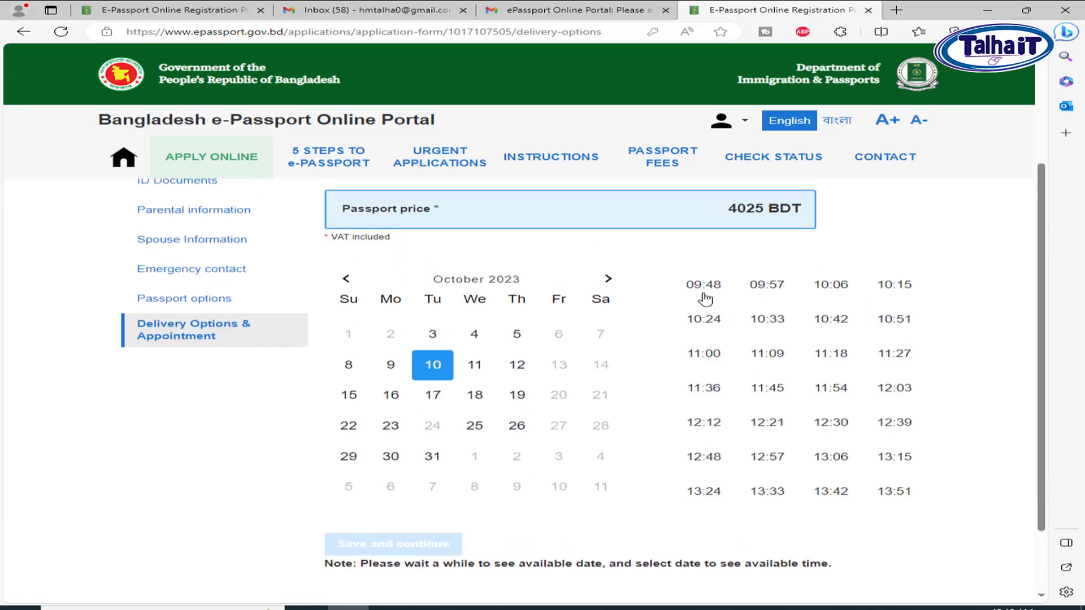
click(780, 325)
scroll(777, 362, down, 1)
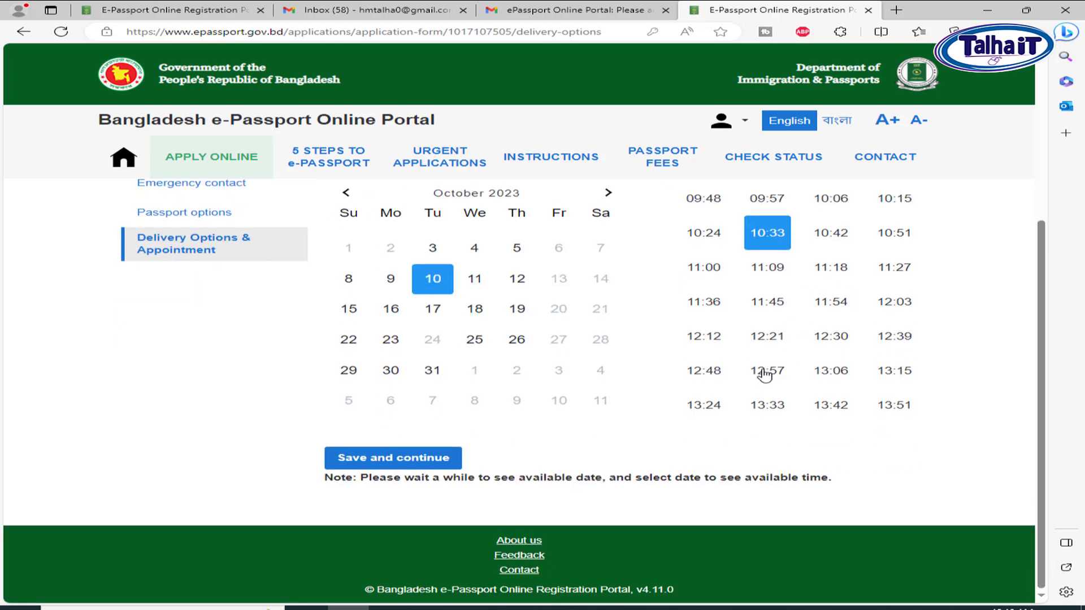
click(430, 461)
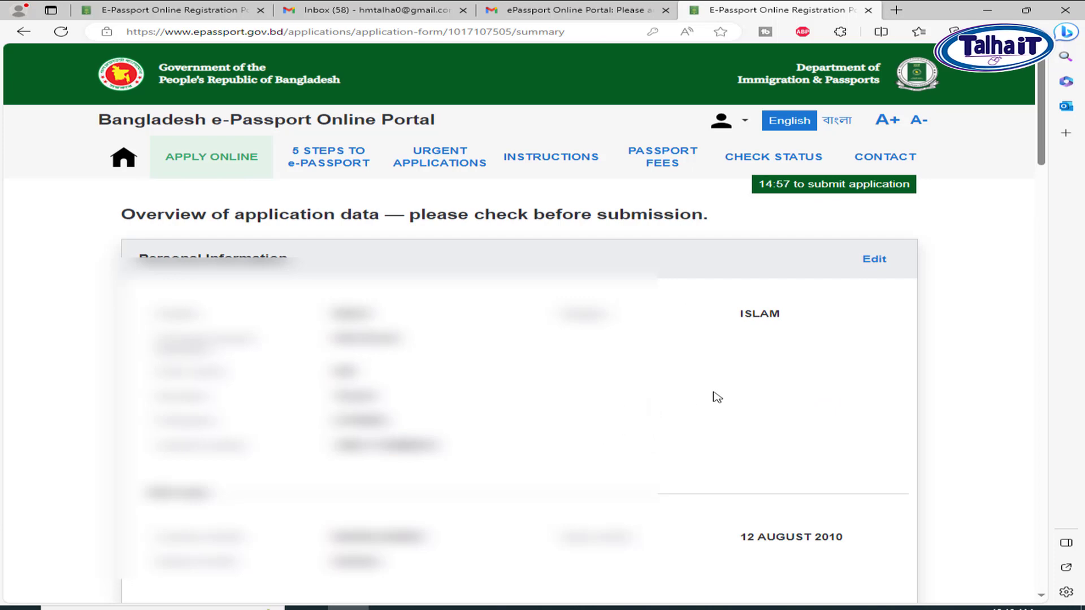
Tick the Declaration of consent, then submit and confirm the application data for payment
scroll(717, 397, down, 20)
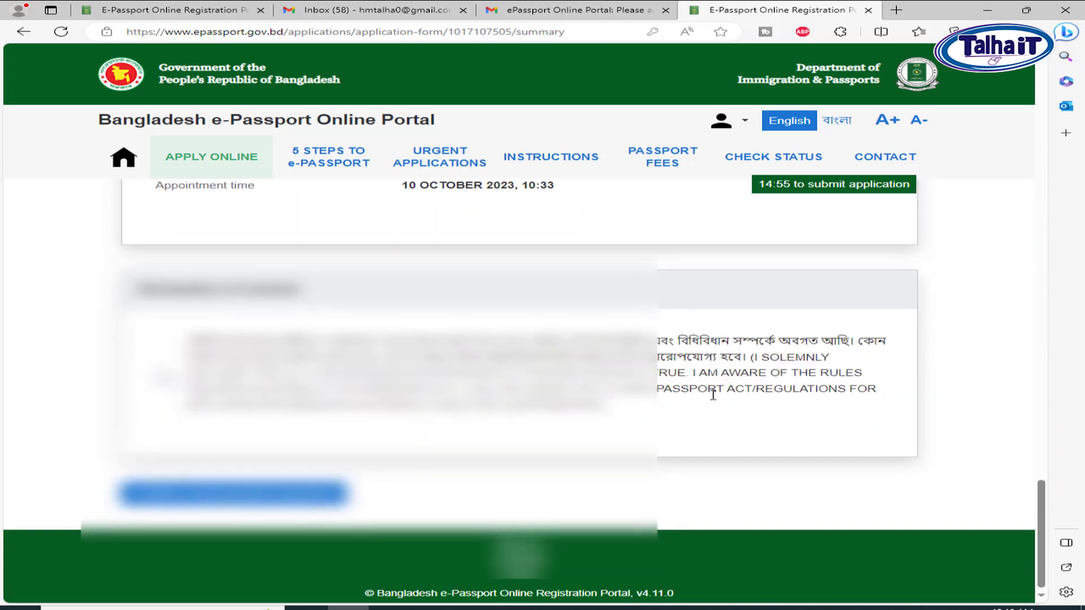
drag(188, 336, 427, 338)
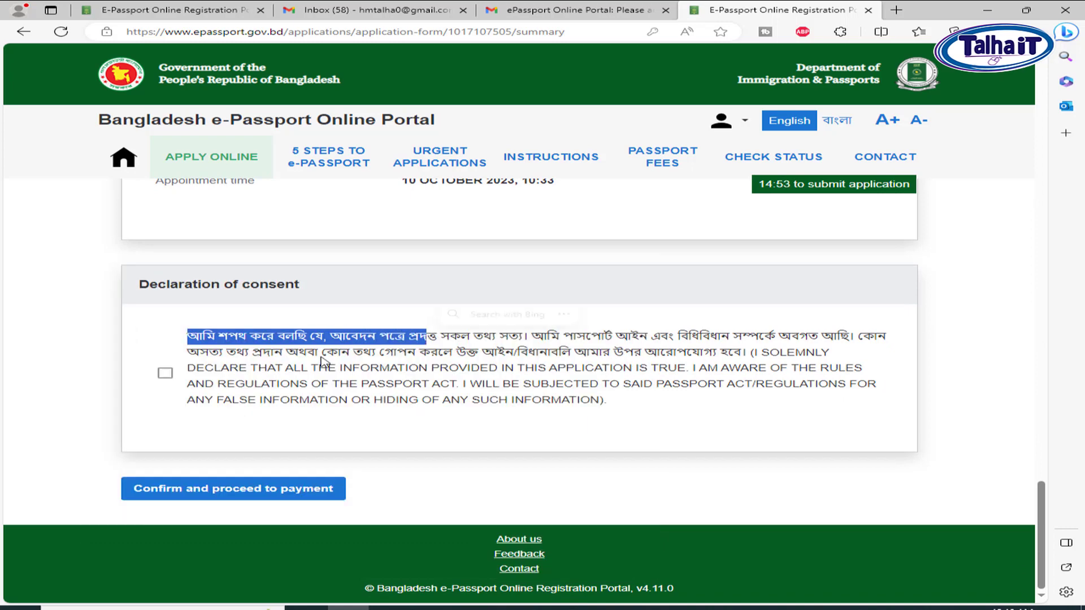
click(165, 374)
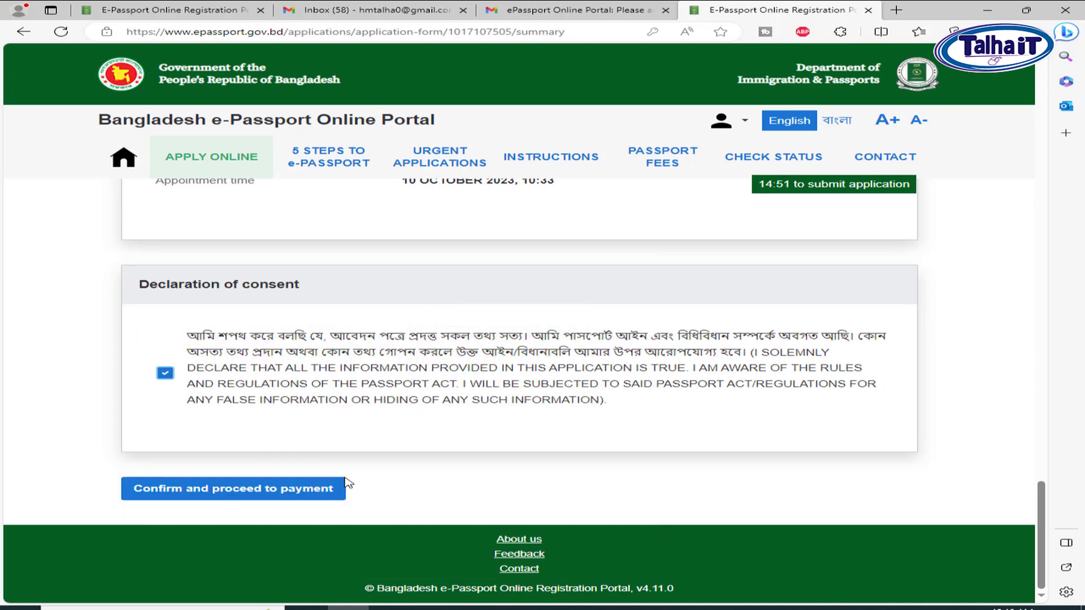
click(281, 500)
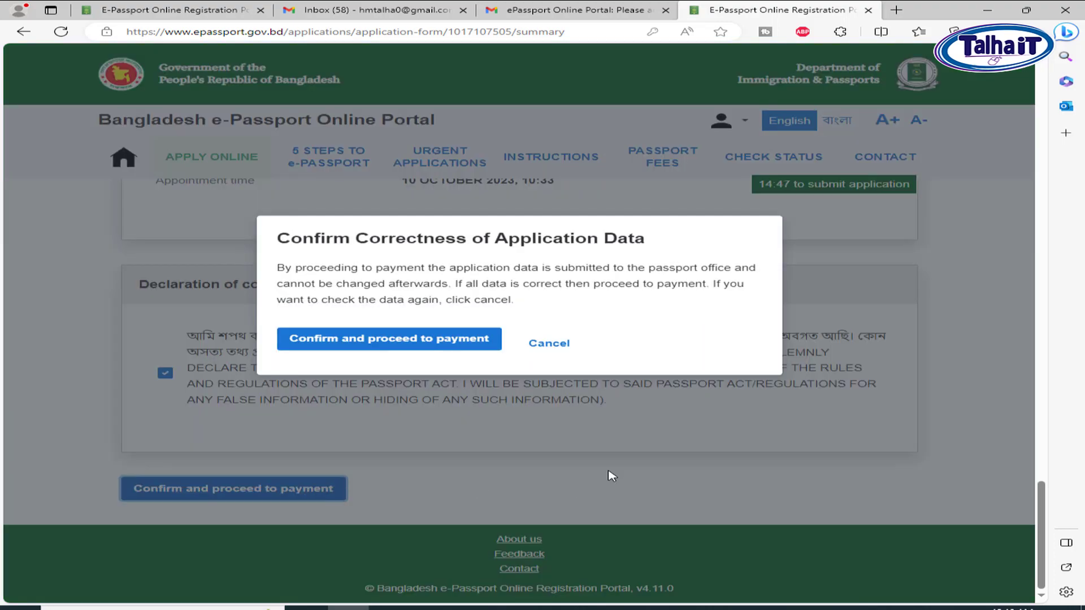
click(402, 341)
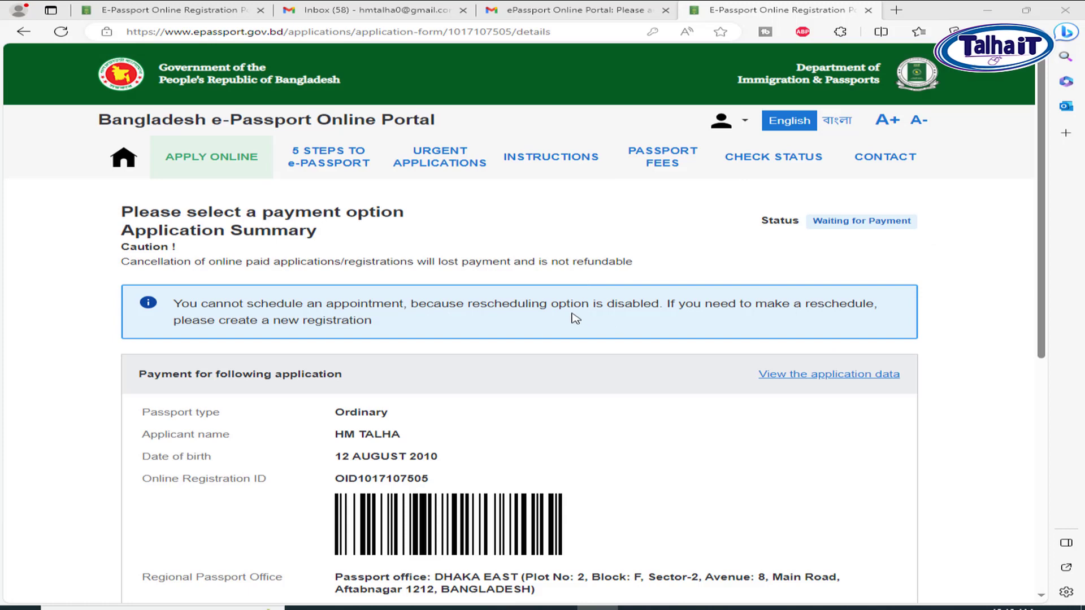
Select Offline payment under Payment options and continue
scroll(653, 320, down, 5)
scroll(654, 320, down, 4)
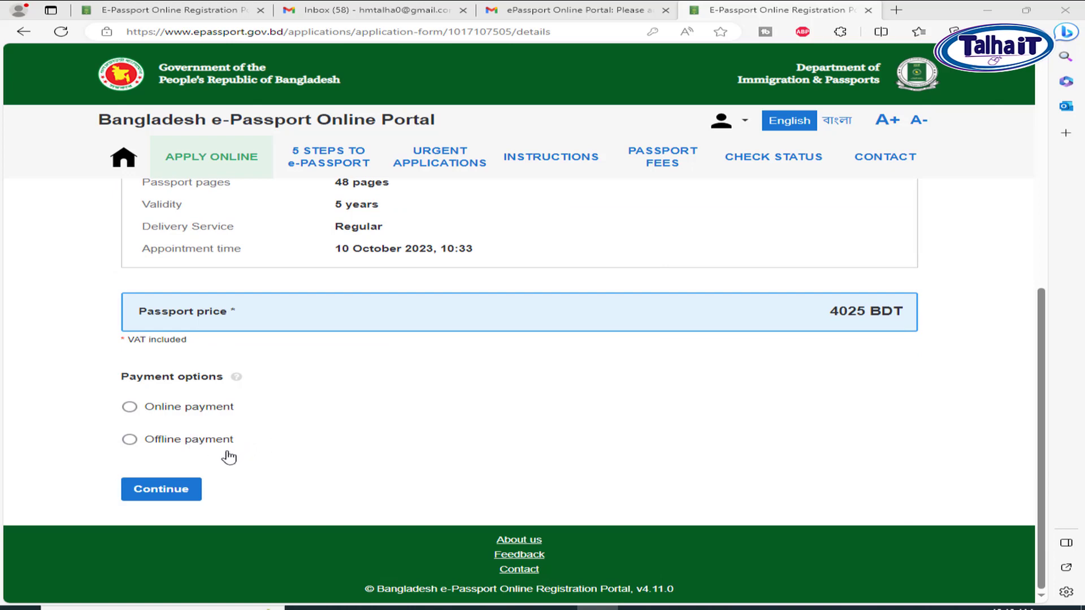
drag(218, 442, 224, 442)
click(197, 446)
scroll(322, 509, down, 2)
click(169, 489)
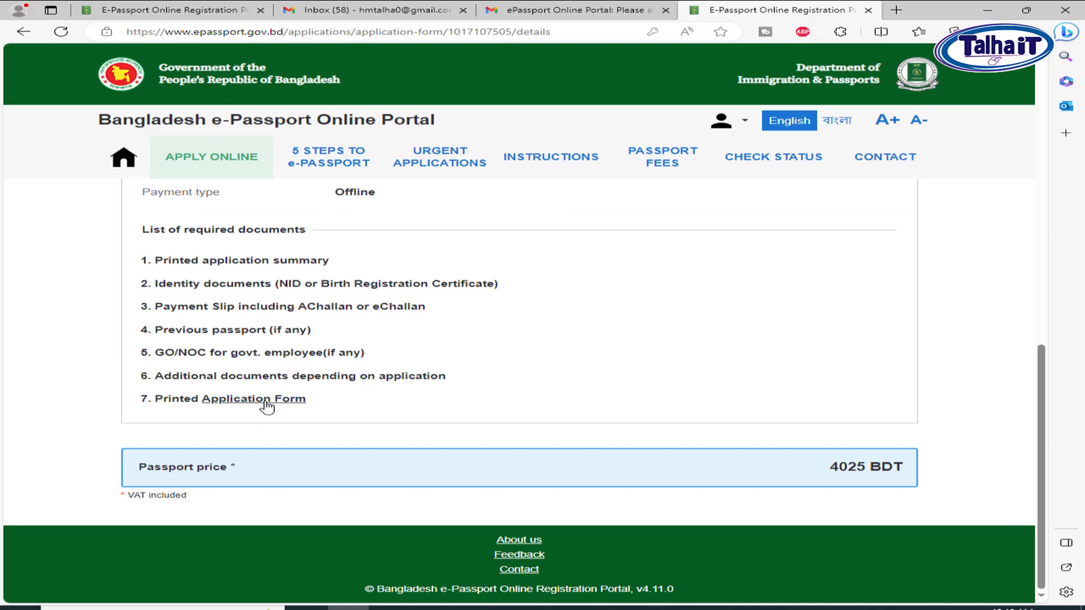
scroll(537, 334, up, 4)
scroll(558, 334, up, 4)
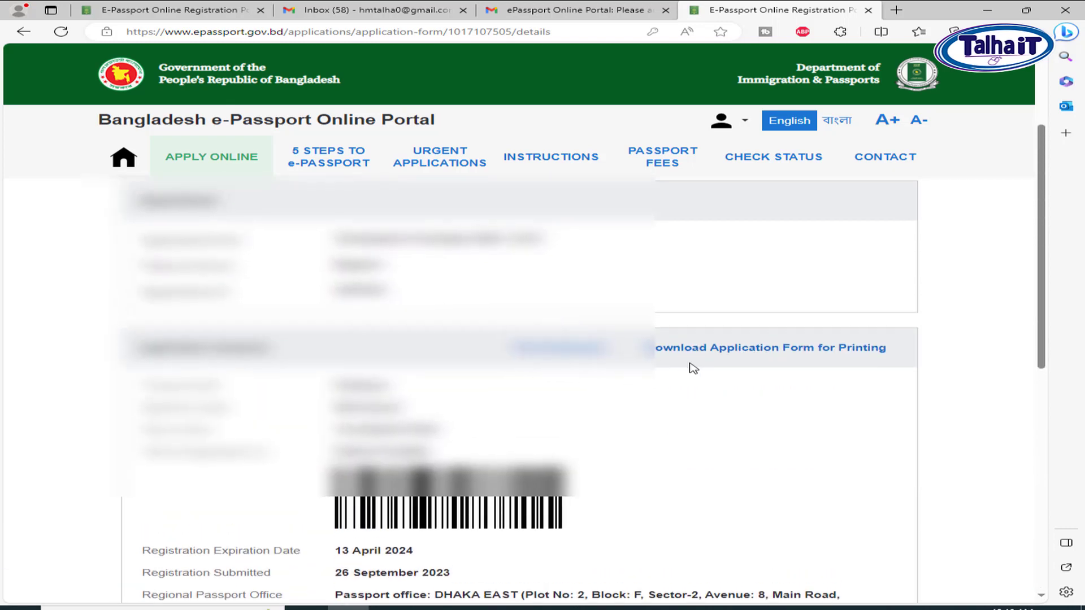
Download the Application Form for Printing PDF and open it from its folder
click(803, 355)
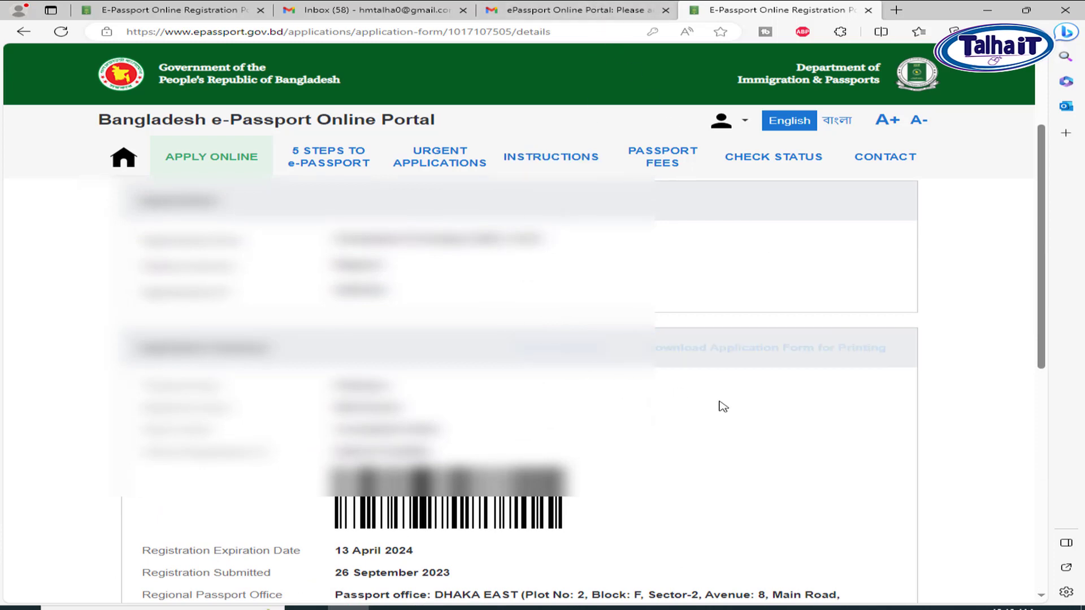
scroll(723, 411, down, 3)
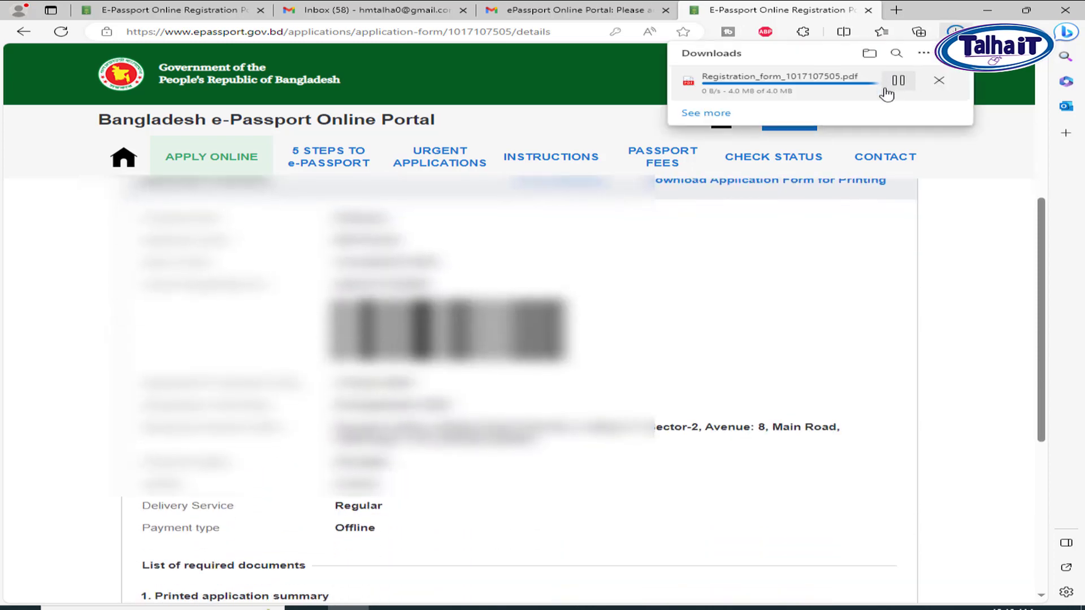
click(894, 83)
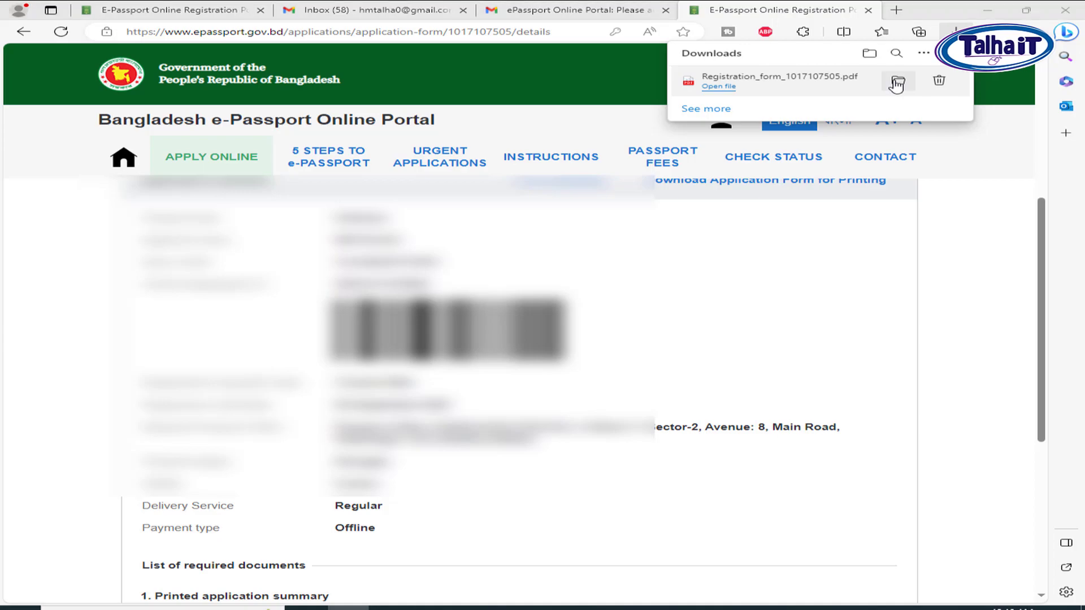
key(Return)
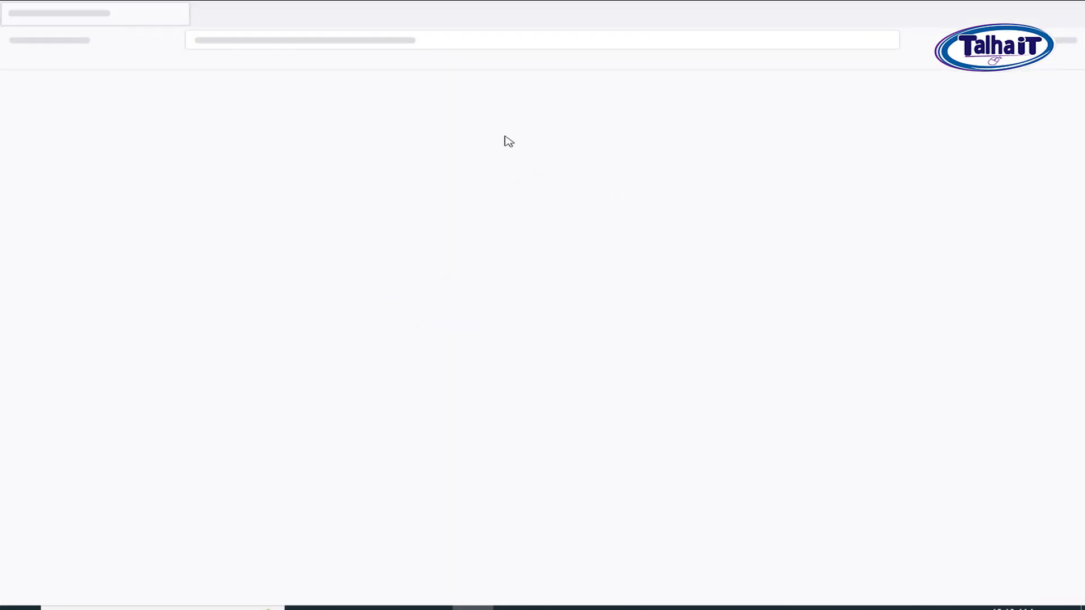
View the page 3 declaration and applicant signature line in the form PDF
mouse_move(523, 317)
mouse_down()
mouse_move(835, 318)
mouse_move(569, 318)
mouse_move(632, 338)
mouse_move(853, 346)
mouse_move(651, 338)
mouse_up()
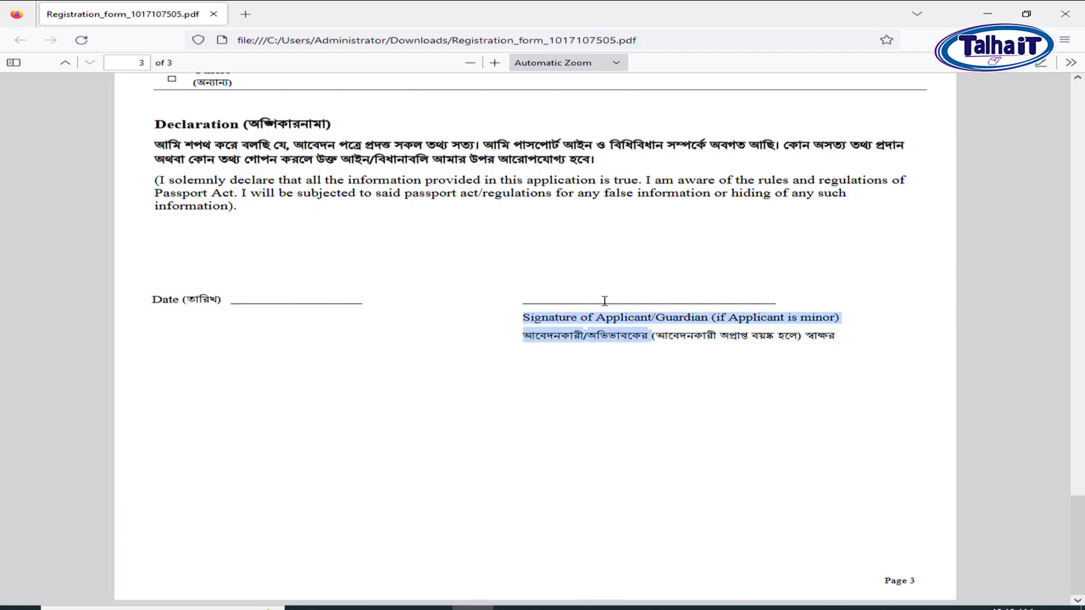